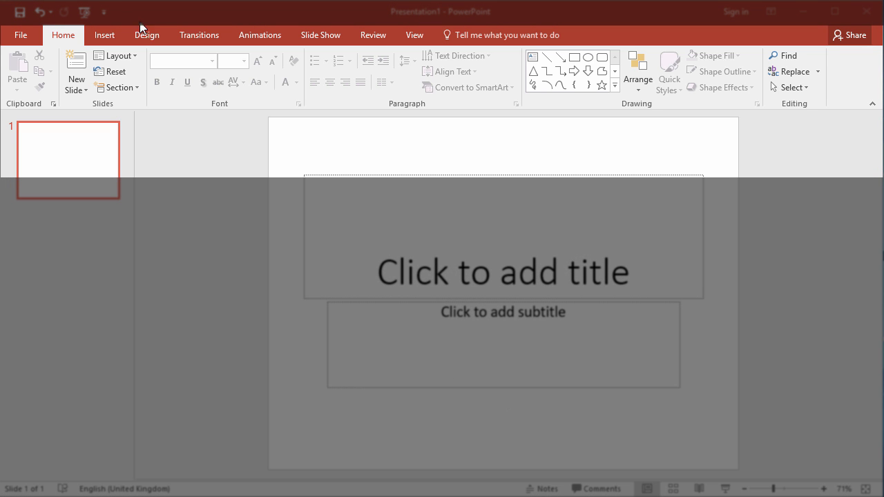
# Change the slide size to Widescreen (16:9) from the Design tab
pyautogui.click(153, 35)
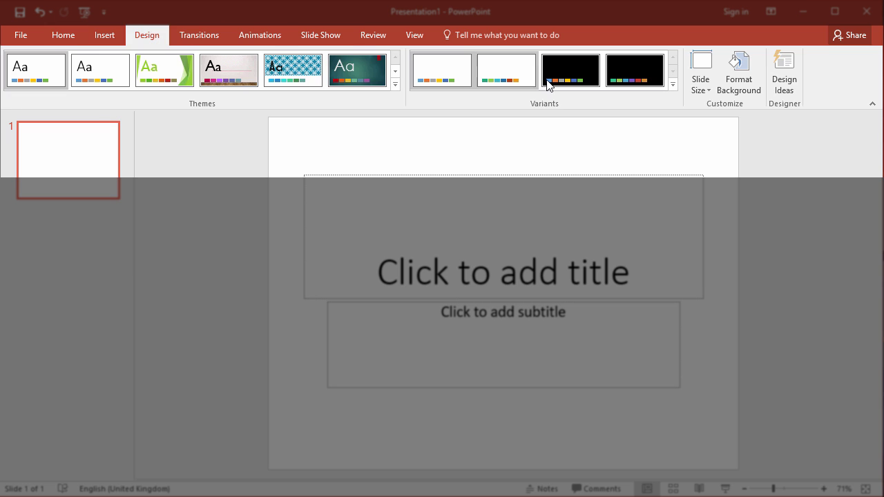
pyautogui.click(698, 86)
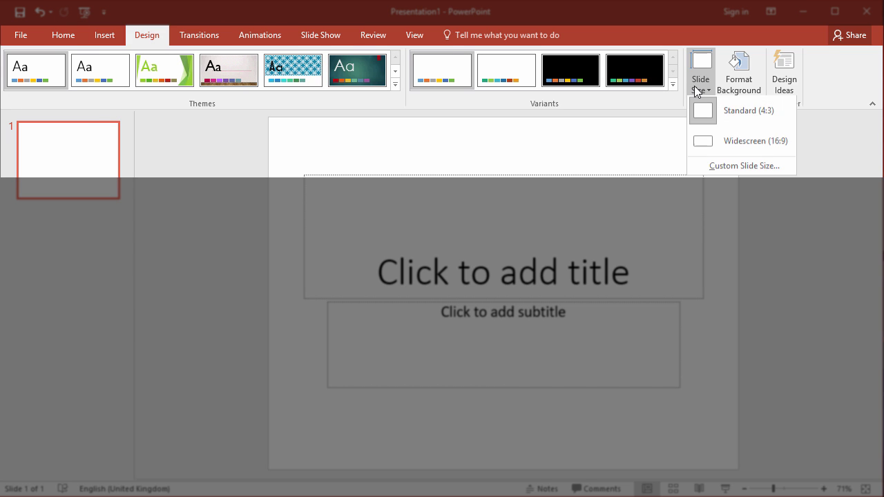
pyautogui.click(757, 153)
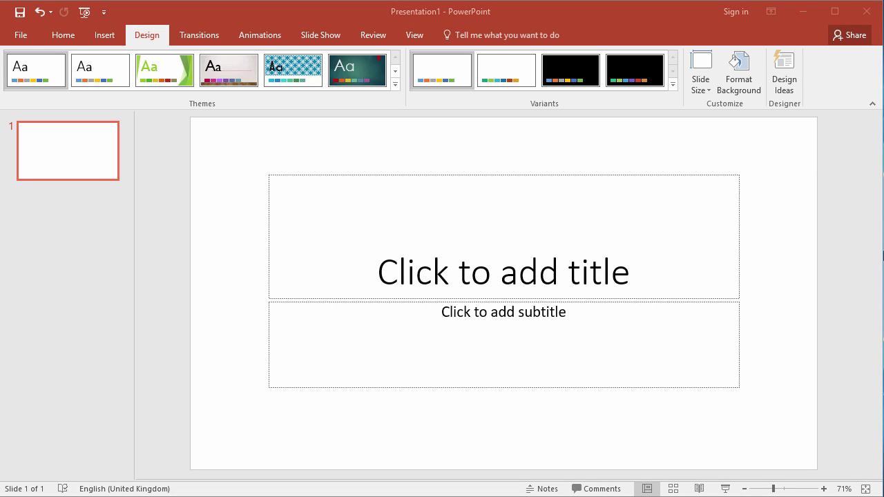
# Apply the Blue Warm colour scheme, then reopen the theme Colors list
pyautogui.click(395, 85)
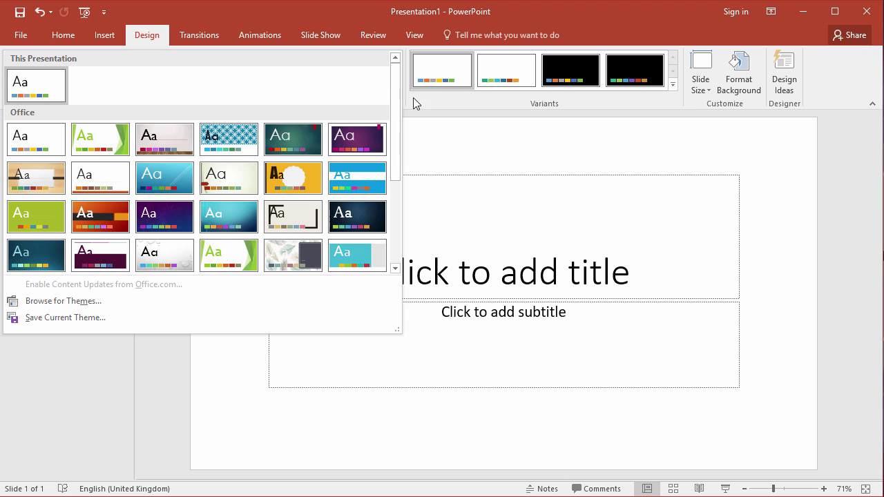
pyautogui.moveTo(396, 112); pyautogui.dragTo(456, 88)
pyautogui.click(673, 87)
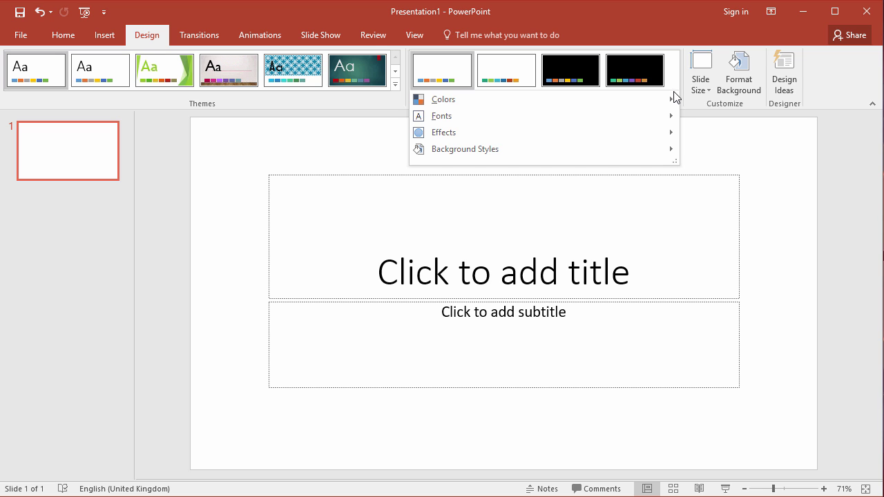
pyautogui.moveTo(671, 100)
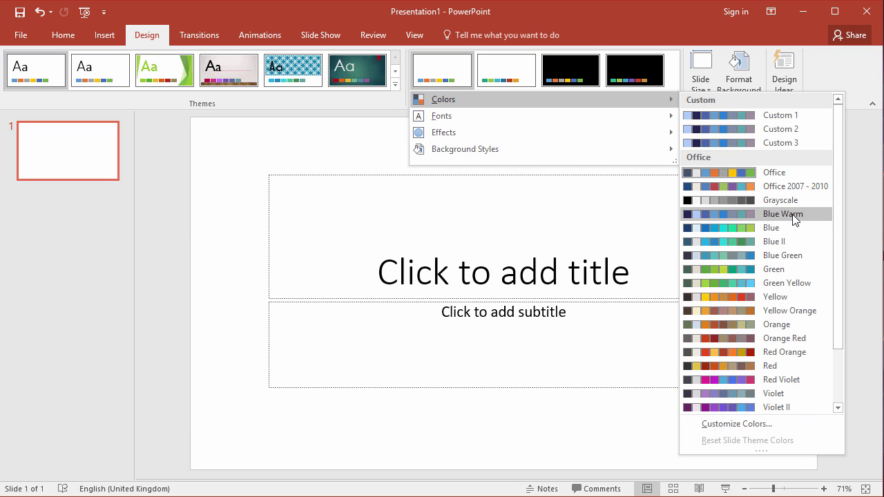
pyautogui.click(794, 218)
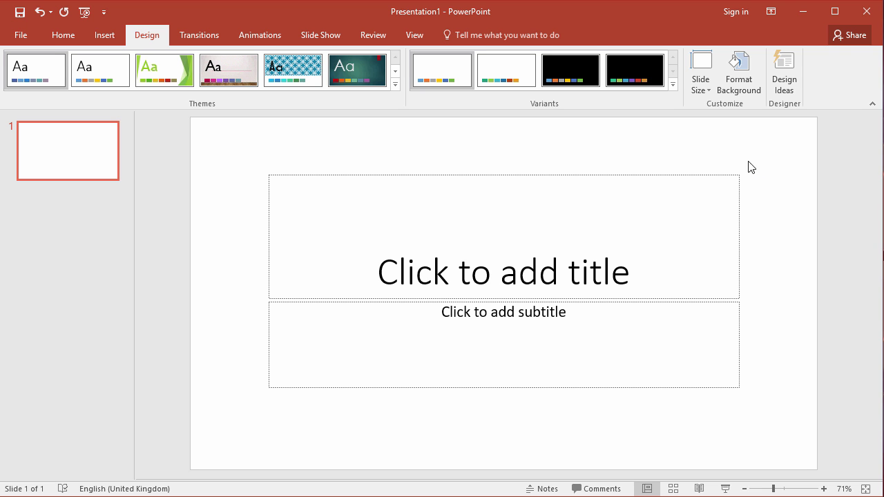
pyautogui.click(673, 84)
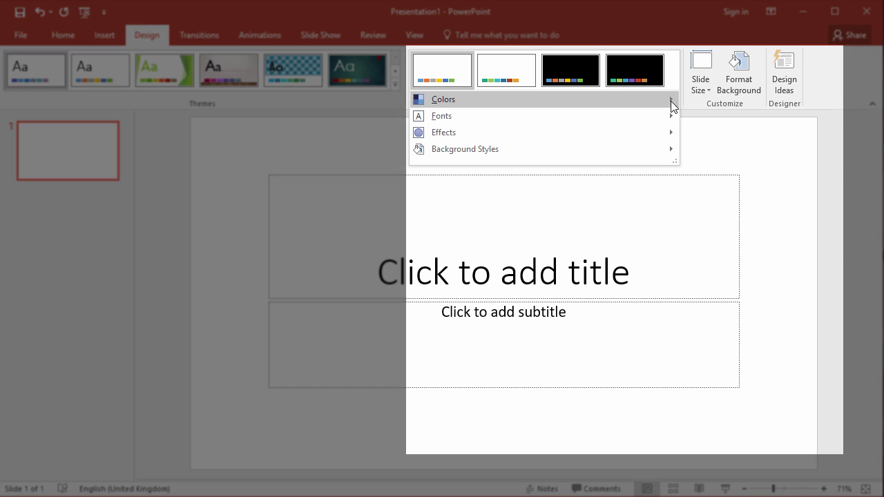
pyautogui.moveTo(671, 102)
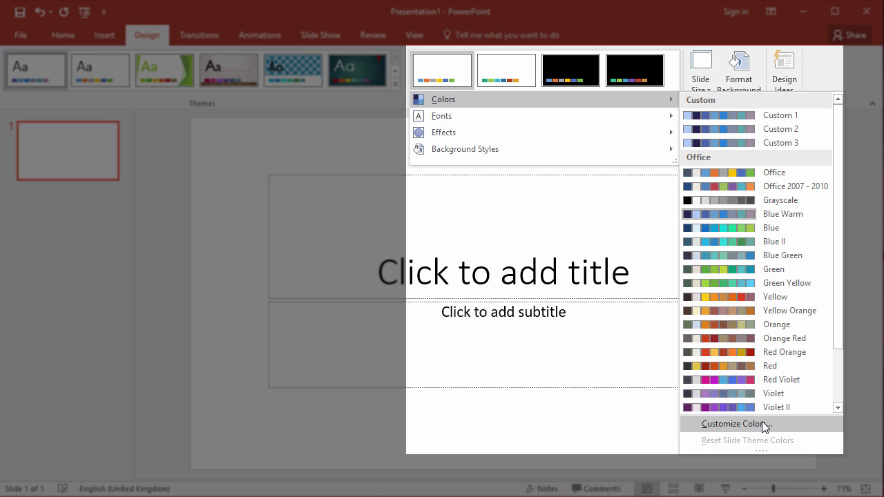
# Save custom colours Custom 4: Dark 1 white, Light 1 black, Dark 2 light blue, Light 2 dark navy
pyautogui.click(765, 425)
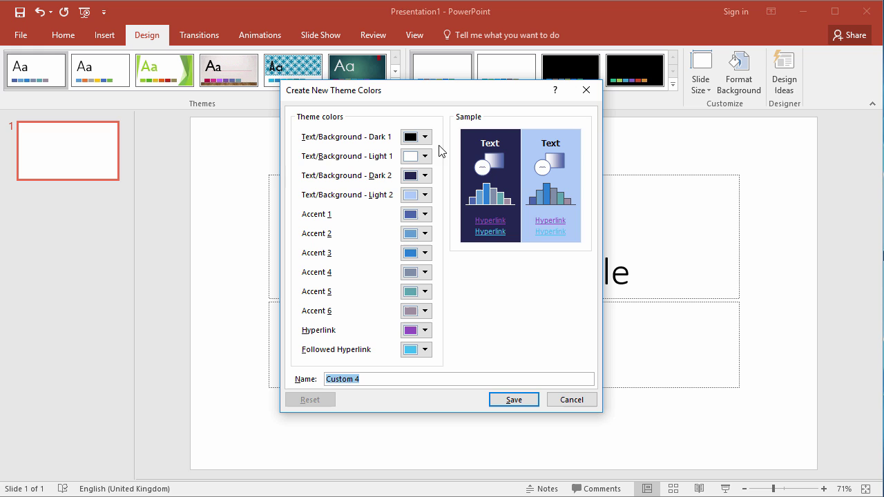
pyautogui.click(425, 138)
pyautogui.click(413, 167)
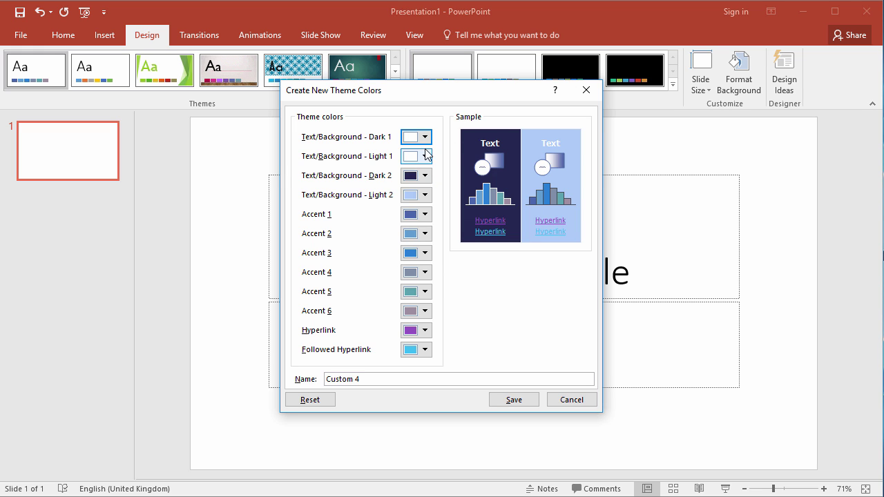
pyautogui.click(425, 156)
pyautogui.click(406, 187)
pyautogui.click(425, 175)
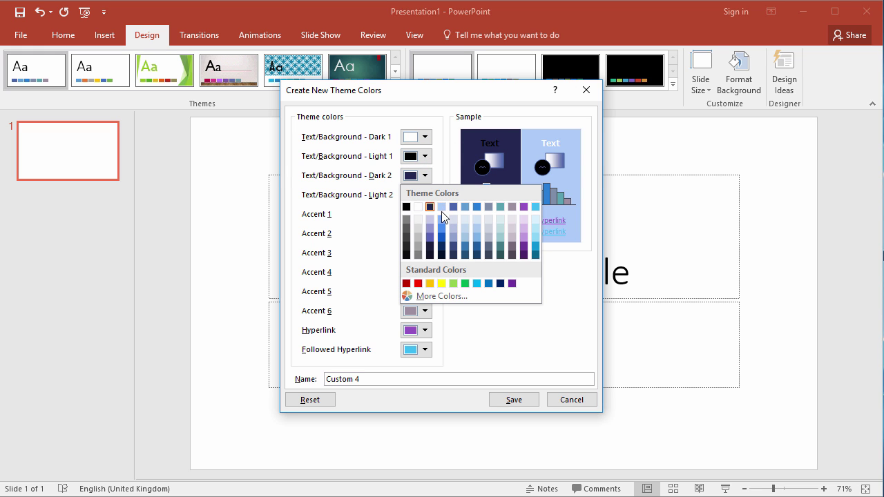
pyautogui.click(442, 206)
pyautogui.click(425, 195)
pyautogui.click(442, 278)
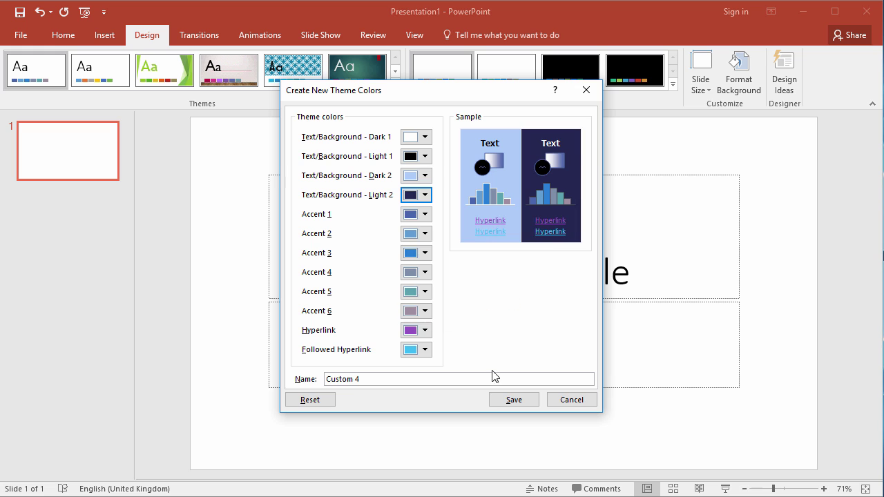
pyautogui.click(528, 406)
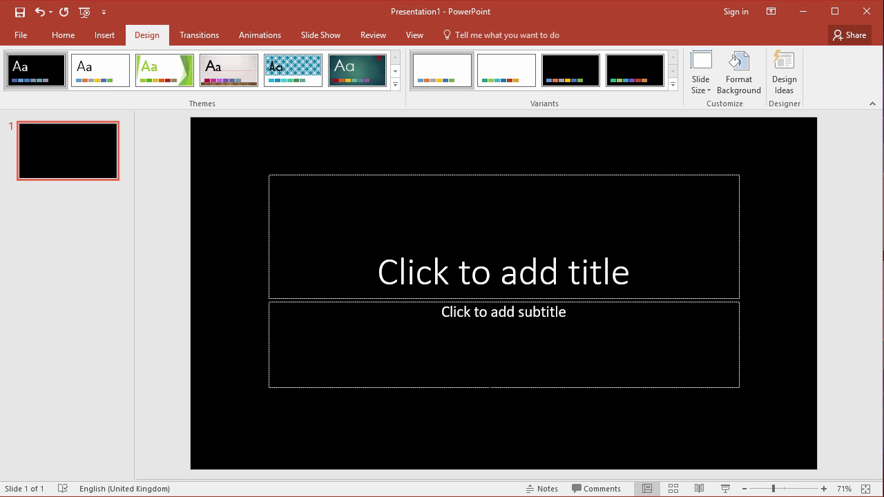
# In Format Background, try a blue radial preset gradient, then revert to solid black fill
pyautogui.rightClick(244, 204)
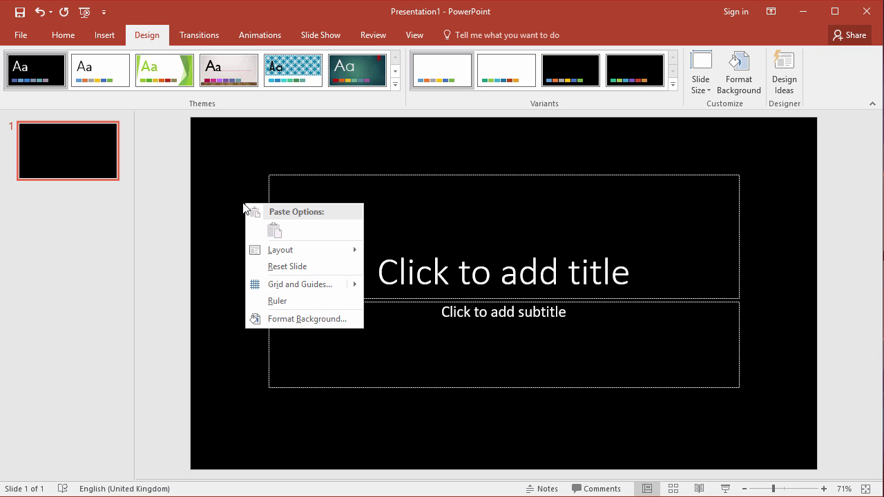
pyautogui.click(329, 318)
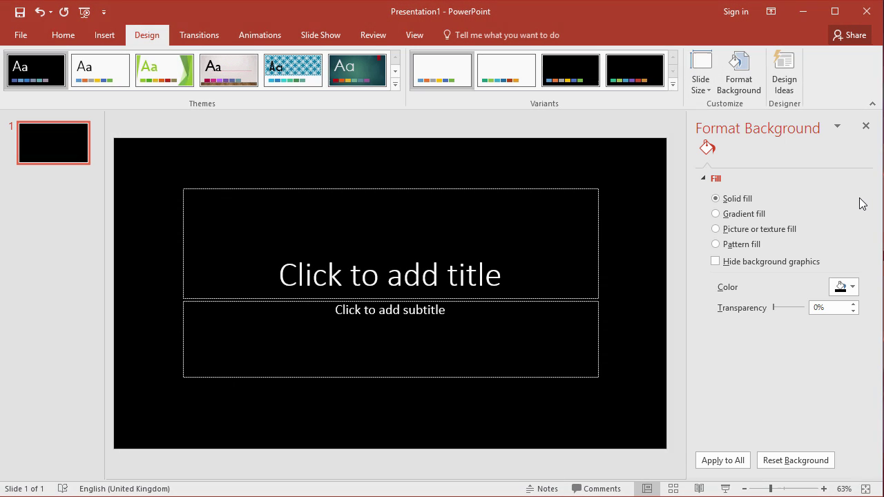
pyautogui.click(760, 215)
pyautogui.click(845, 287)
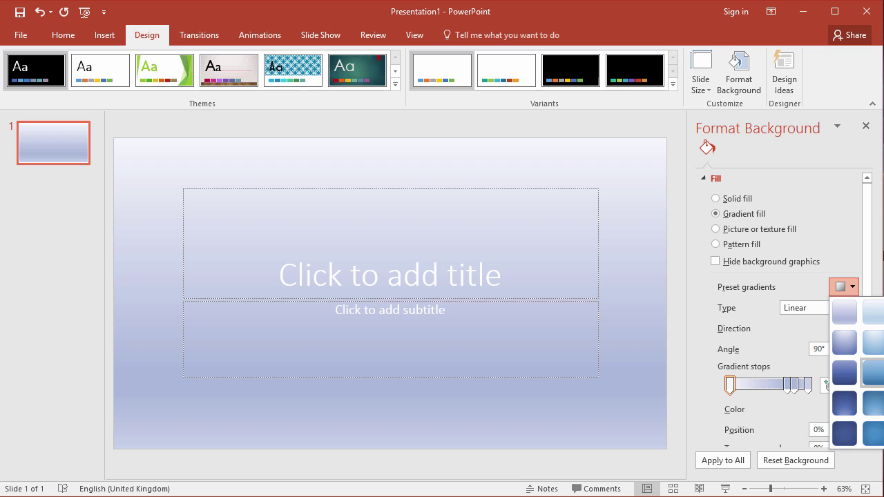
pyautogui.click(873, 403)
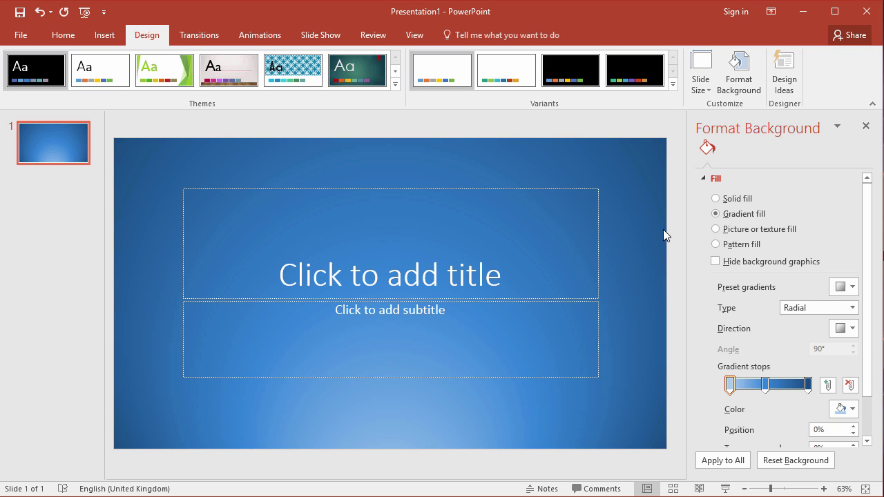
pyautogui.click(738, 200)
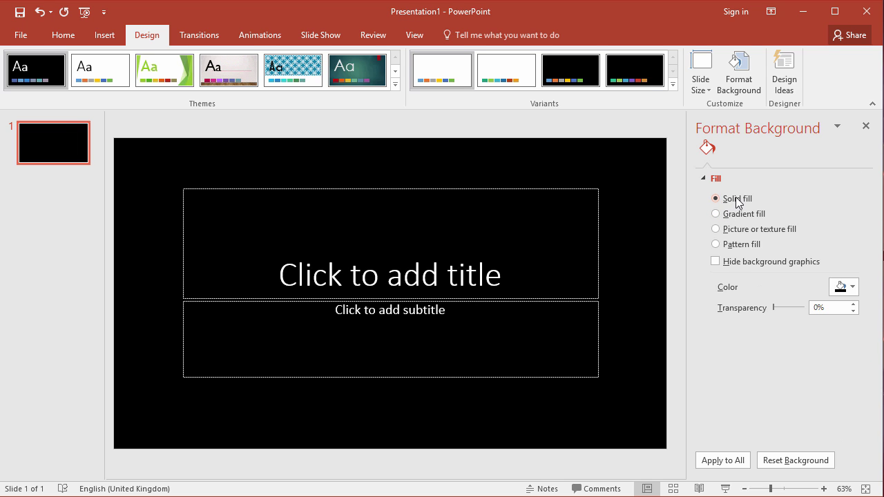
# Fill the slide background with the autumn leaves photo from the Downloads folder
pyautogui.click(751, 234)
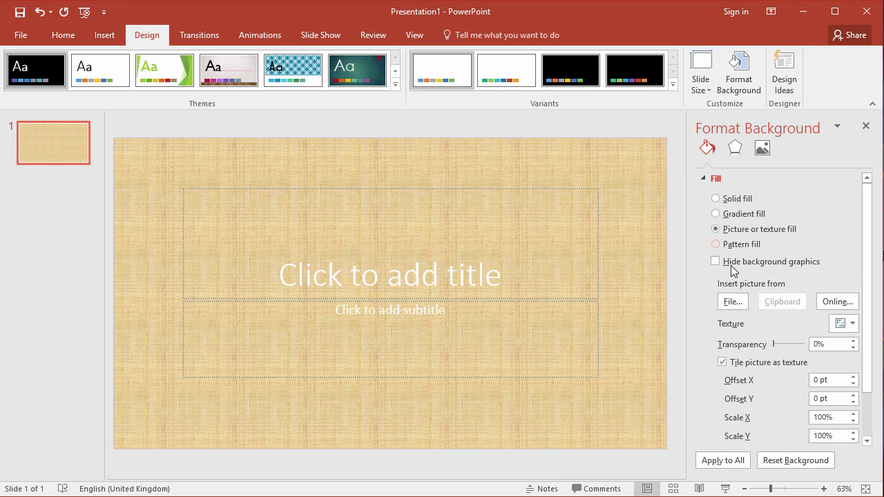
pyautogui.click(733, 302)
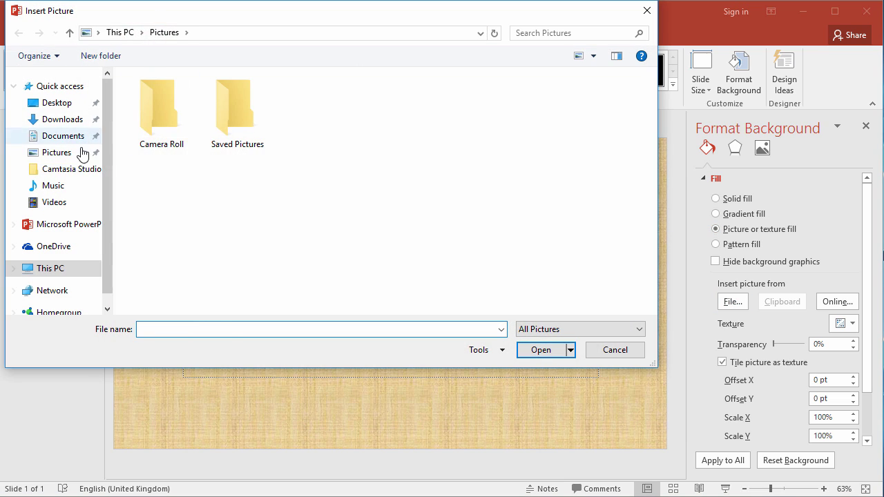
pyautogui.click(69, 120)
pyautogui.doubleClick(390, 117)
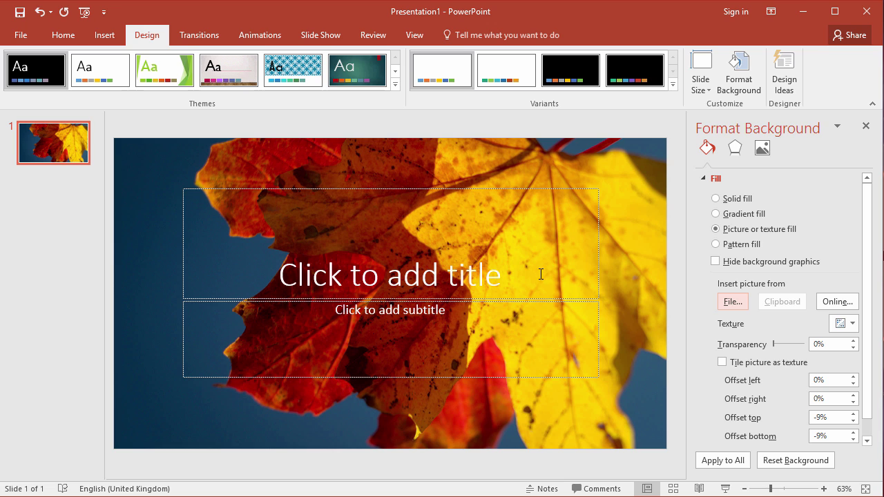
# Select the title and subtitle placeholders and give them a blue theme shape fill
pyautogui.click(438, 188)
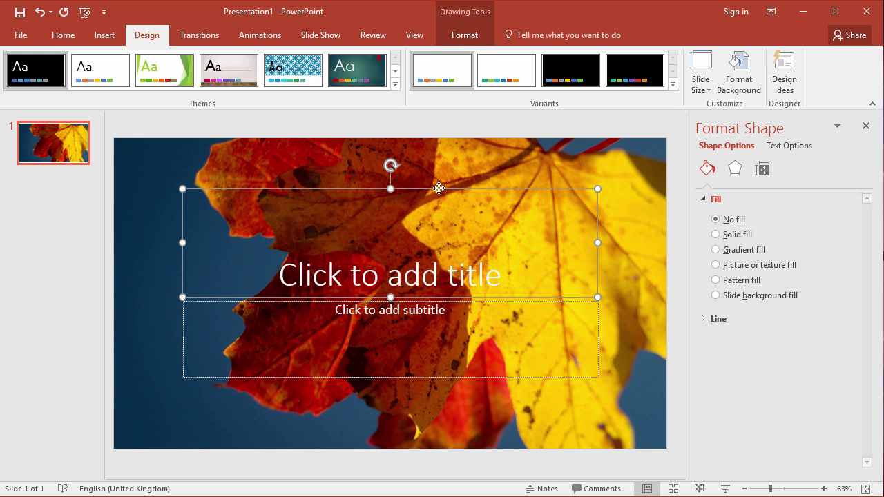
pyautogui.keyDown('shift'); pyautogui.click(454, 351); pyautogui.keyUp('shift')
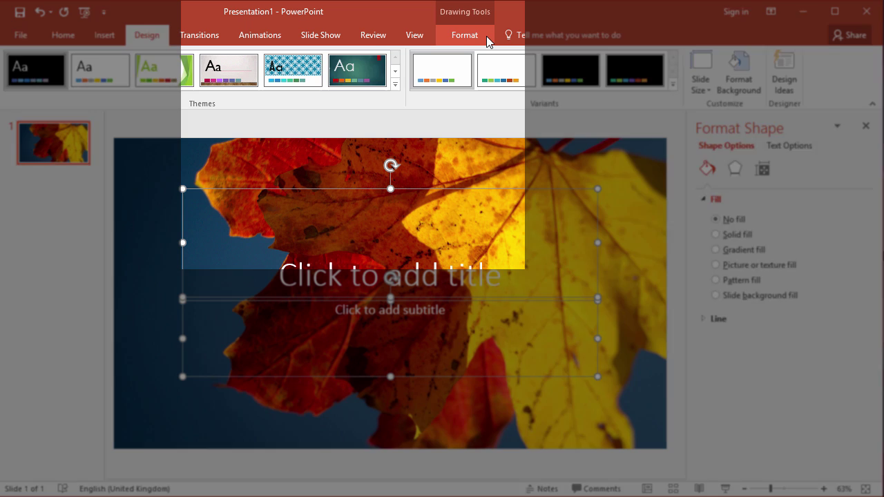
pyautogui.click(487, 40)
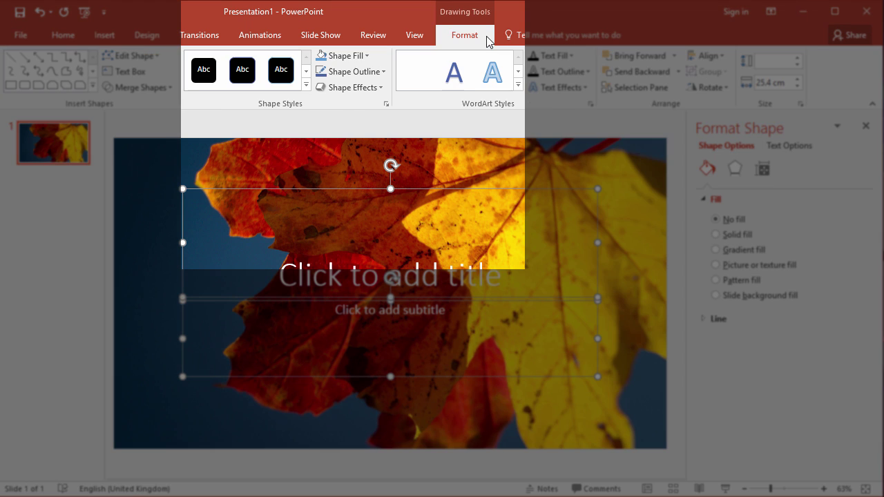
pyautogui.click(364, 57)
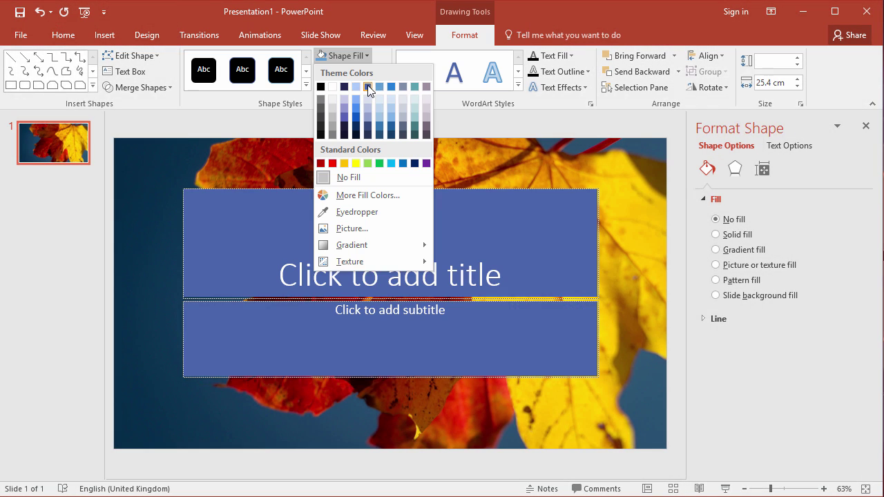
pyautogui.click(367, 87)
# Make the placeholders' blue fill 50% transparent via More Fill Colors
pyautogui.click(366, 57)
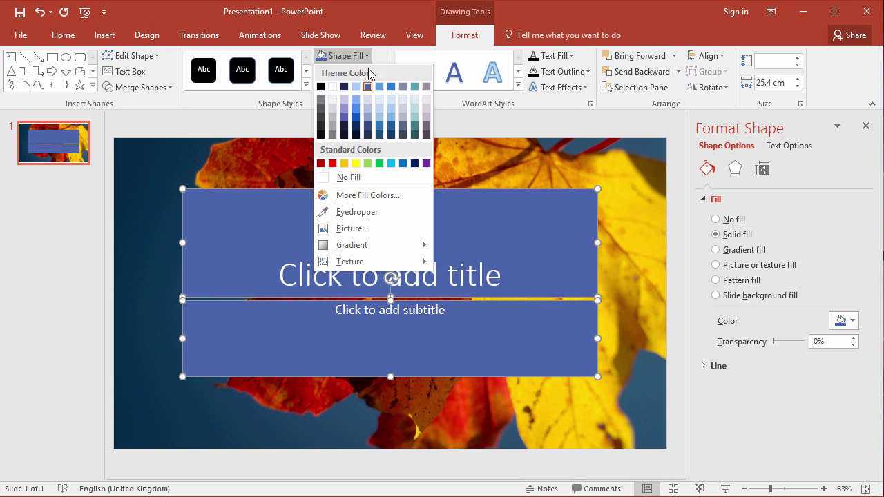
pyautogui.click(384, 196)
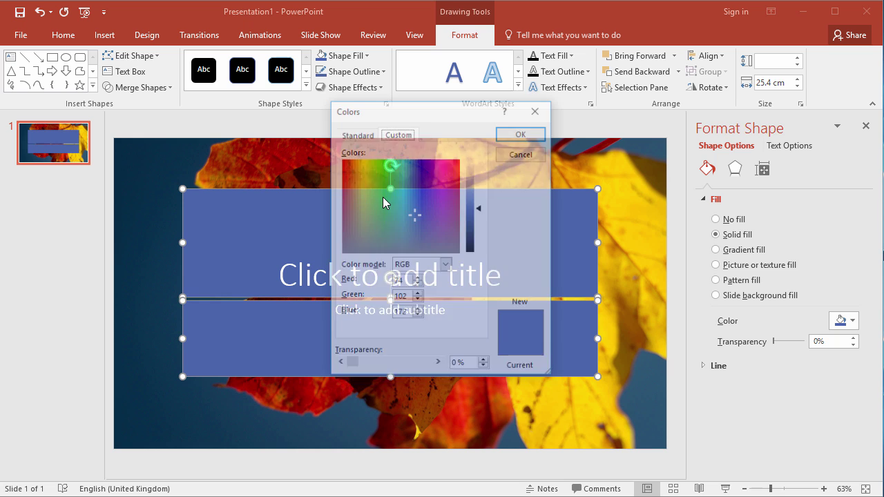
pyautogui.moveTo(351, 364); pyautogui.dragTo(389, 366)
pyautogui.click(529, 137)
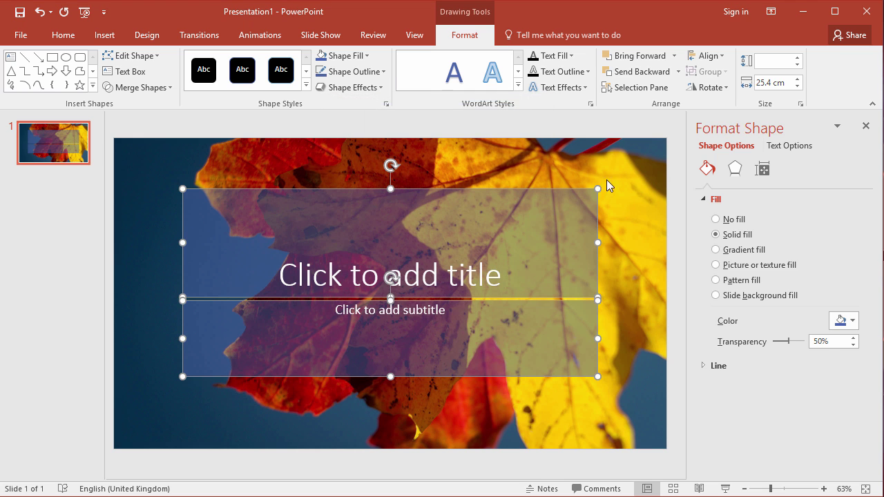
pyautogui.click(625, 205)
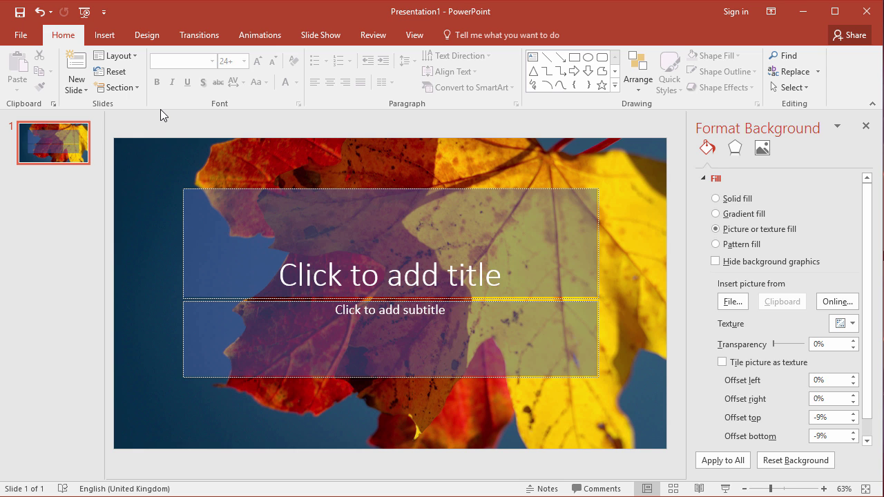
# Undo the blue placeholder fills and the leaf photo background
pyautogui.click(40, 12)
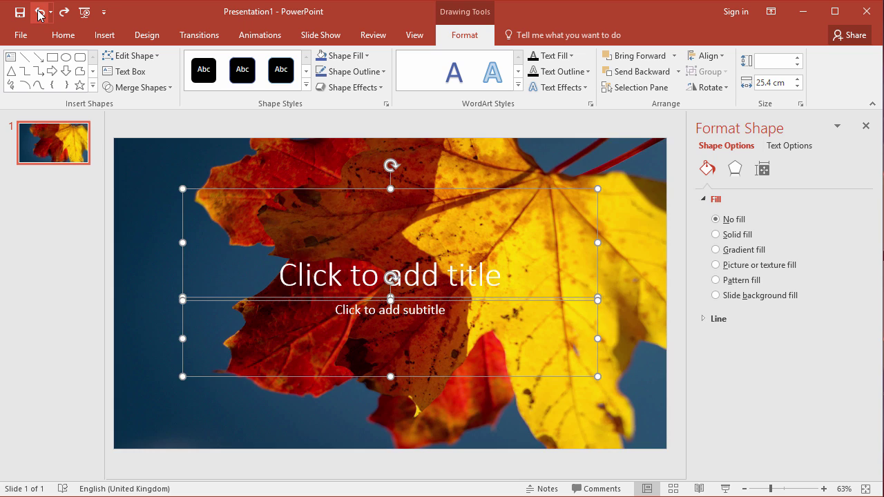
pyautogui.click(40, 12)
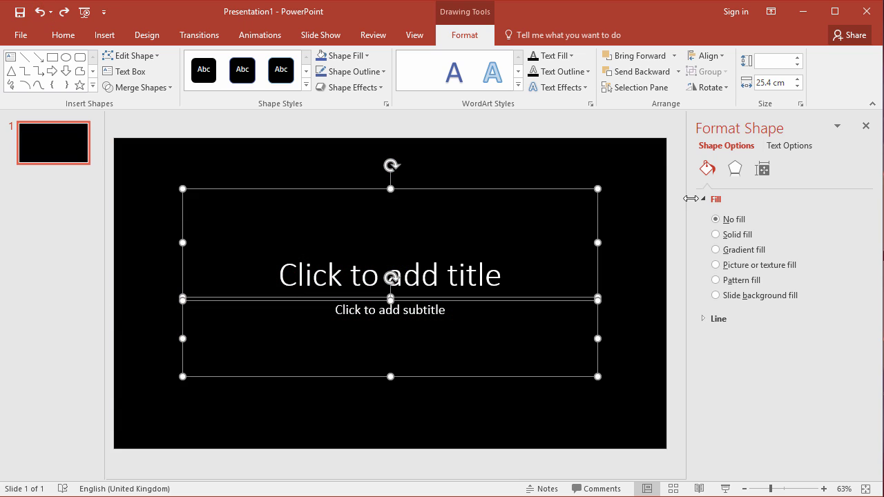
pyautogui.click(606, 174)
# Set a solid blue slide background and apply it to all slides
pyautogui.rightClick(610, 174)
pyautogui.click(684, 286)
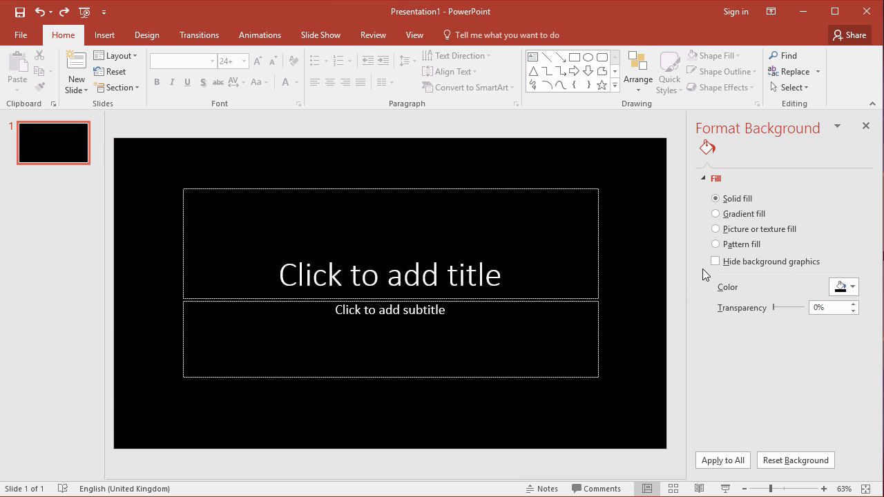
pyautogui.click(854, 288)
pyautogui.click(879, 333)
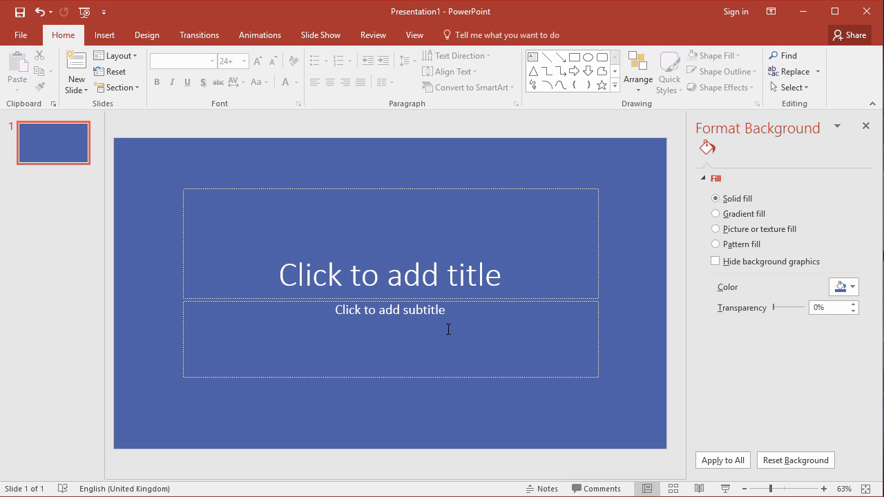
pyautogui.click(737, 466)
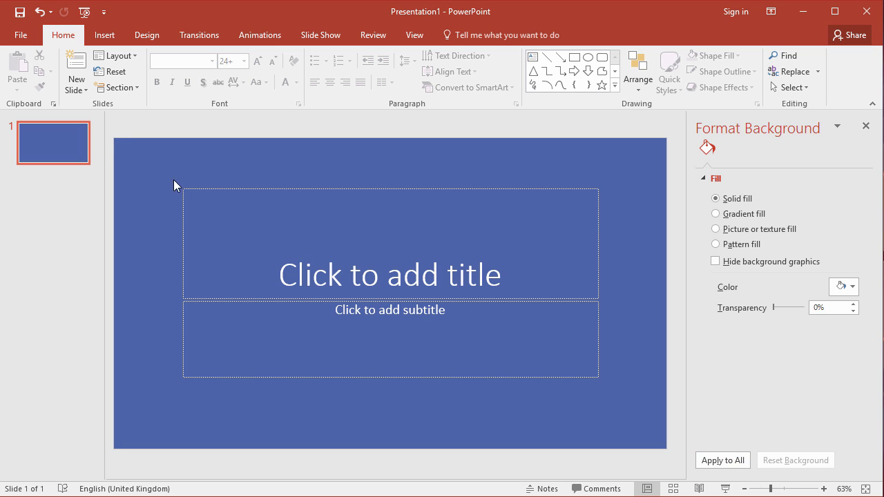
# Add a second Title and Content slide and review the Layout gallery without changes
pyautogui.click(133, 227)
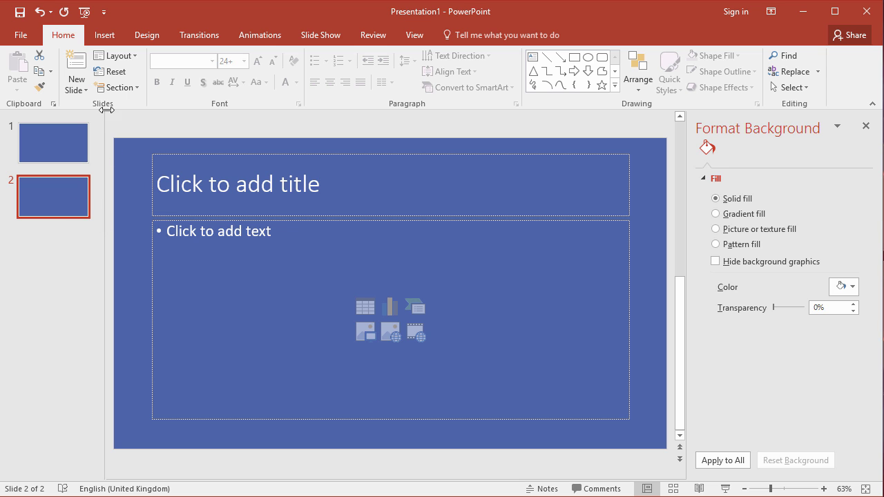
pyautogui.click(126, 58)
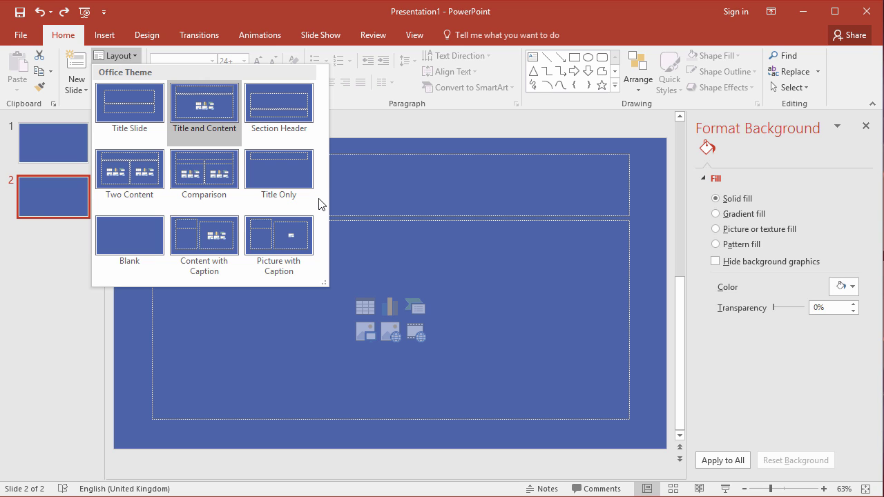
pyautogui.click(554, 20)
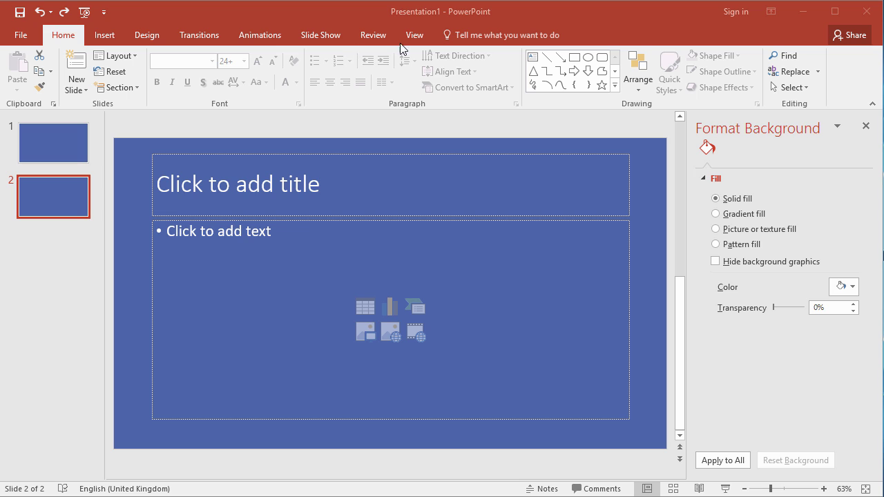
pyautogui.click(422, 35)
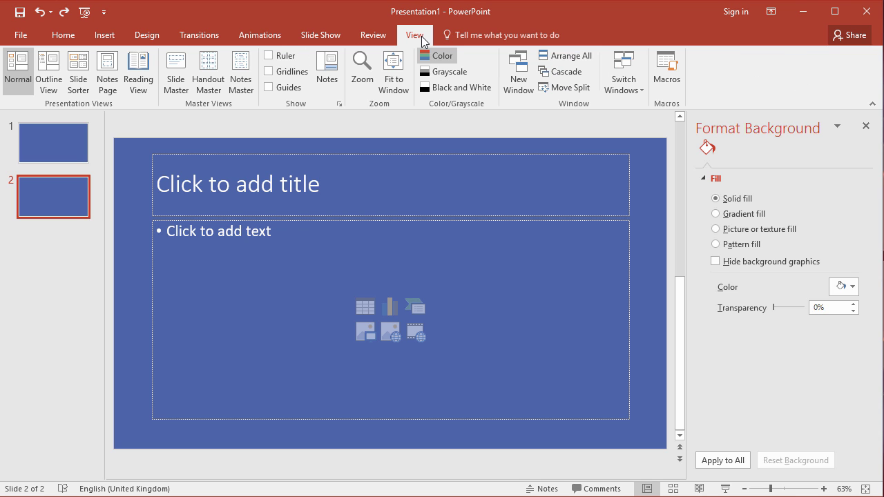
# In Slide Master view, select the master slide, insert a new layout, and select its title
pyautogui.click(179, 92)
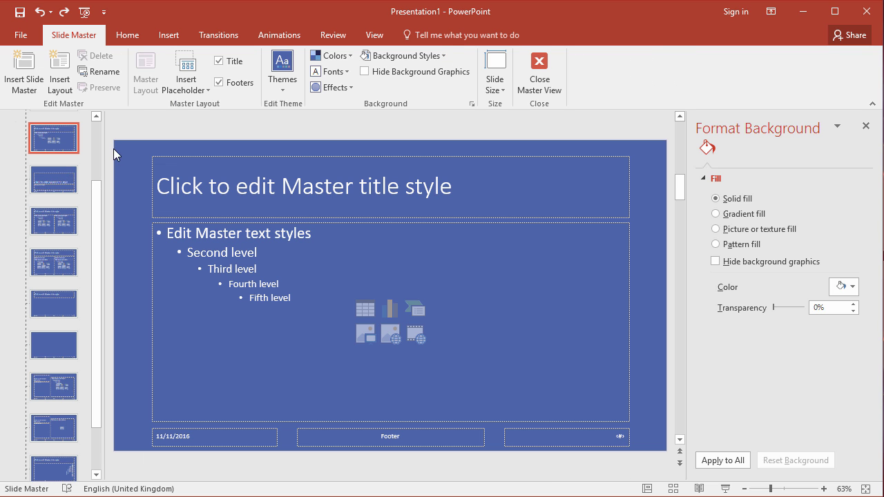
pyautogui.click(94, 152)
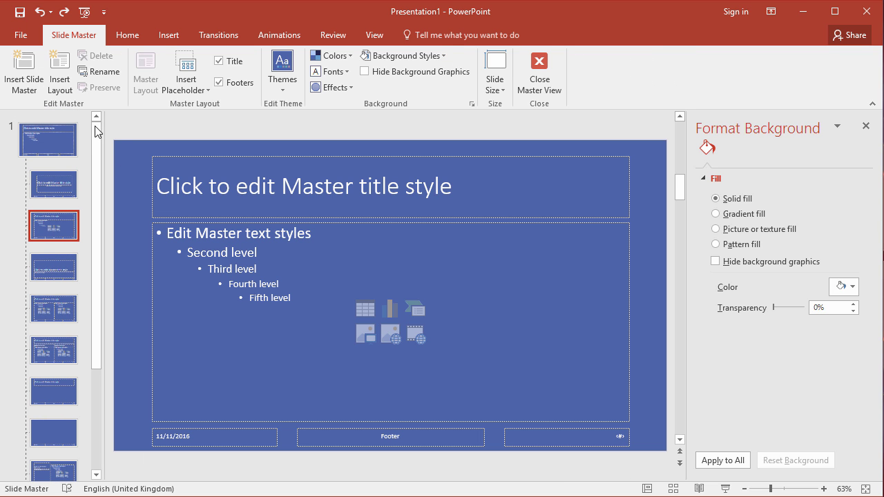
pyautogui.click(41, 141)
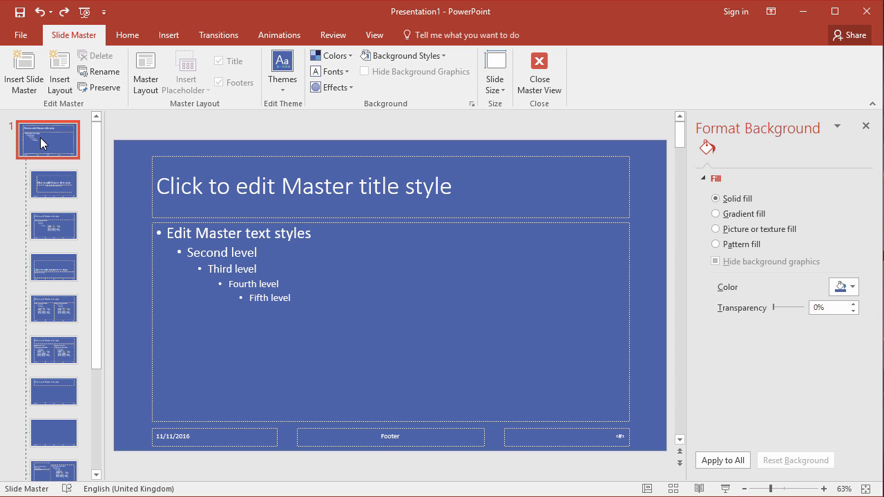
pyautogui.click(64, 96)
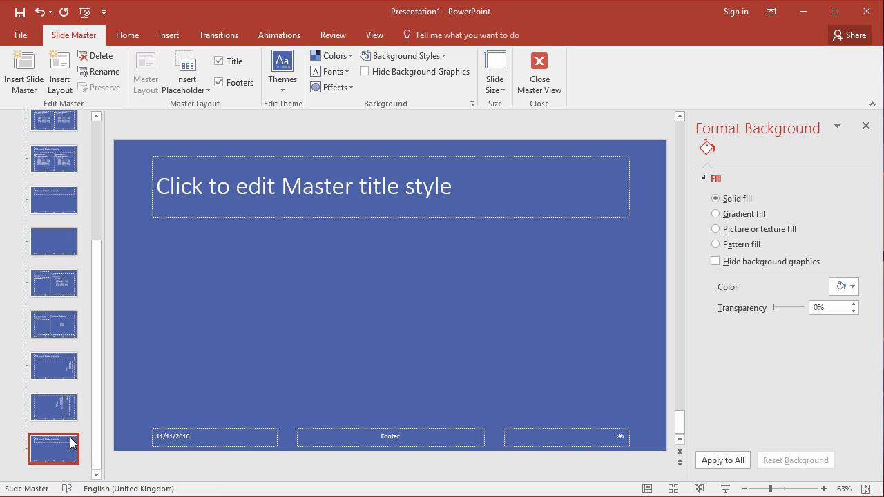
pyautogui.click(288, 219)
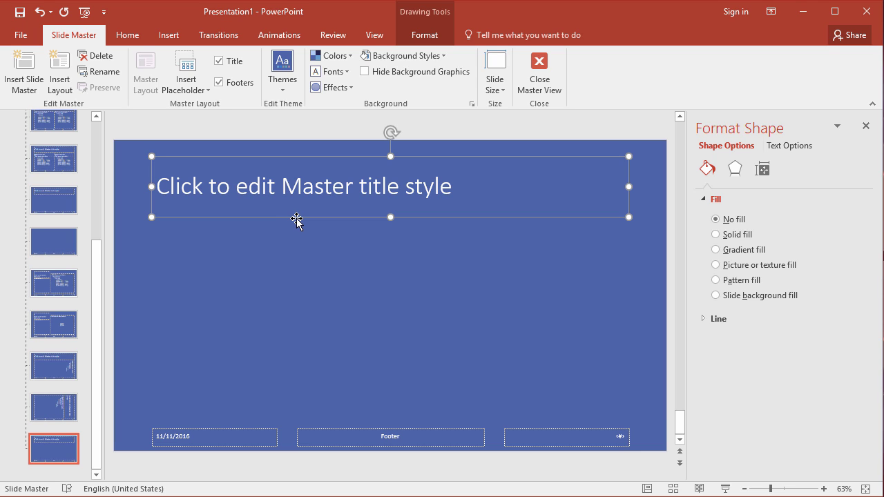
# Move the layout's title lower and draw a text placeholder in the upper left
pyautogui.moveTo(297, 219); pyautogui.dragTo(302, 412)
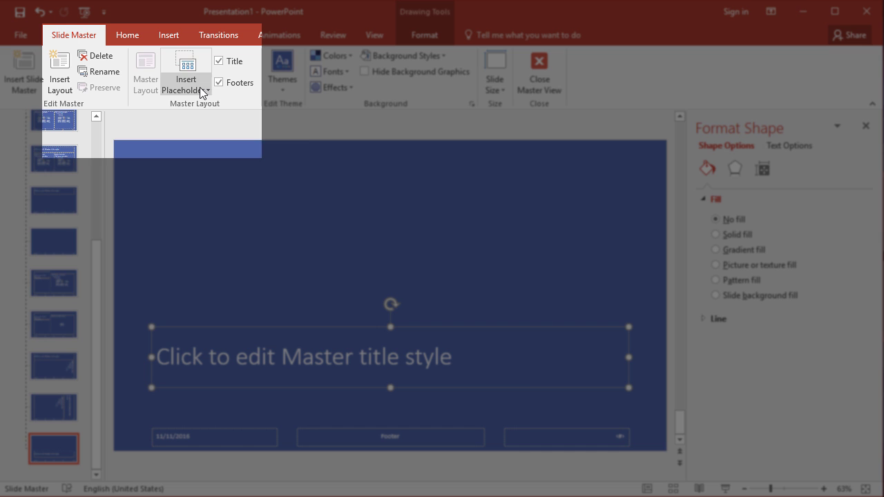
pyautogui.click(207, 92)
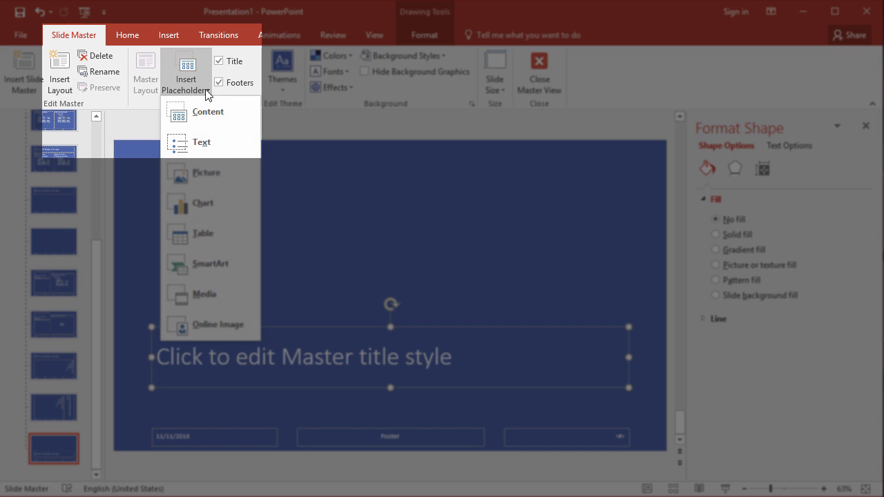
pyautogui.click(226, 142)
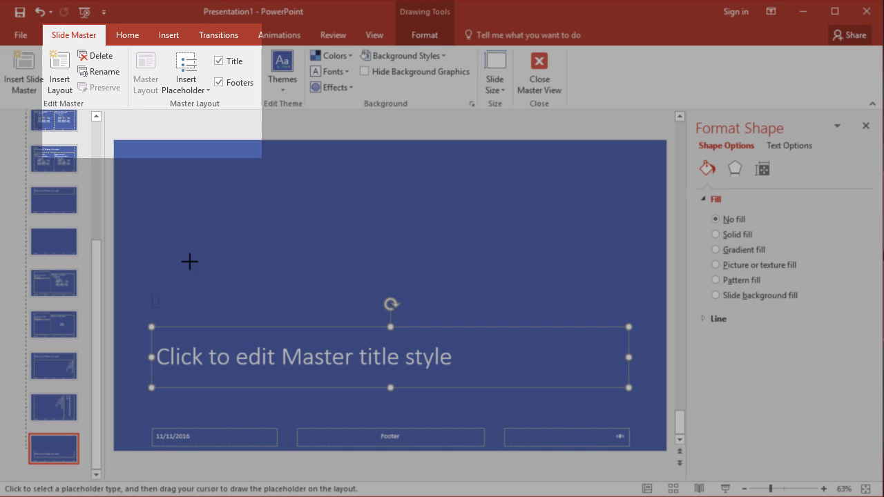
pyautogui.moveTo(152, 308); pyautogui.dragTo(492, 152)
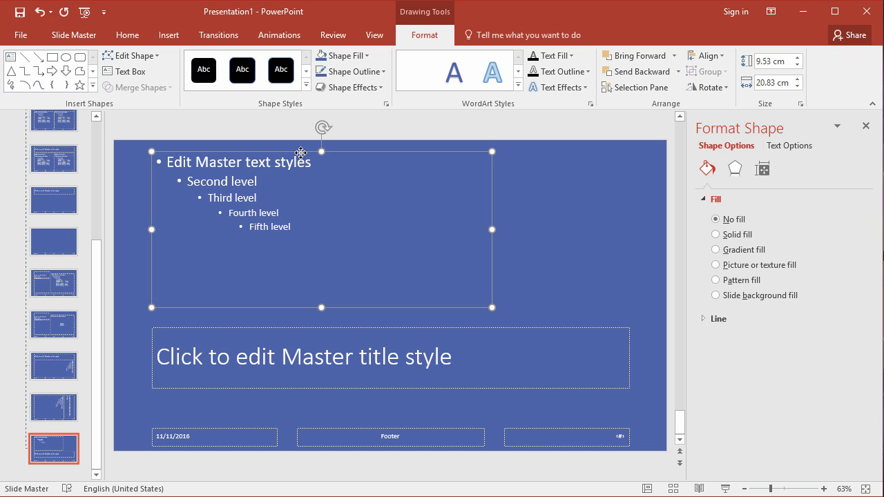
# Clear the placeholder's sample text, turn bullets off, and type ##
pyautogui.moveTo(291, 229); pyautogui.dragTo(154, 151)
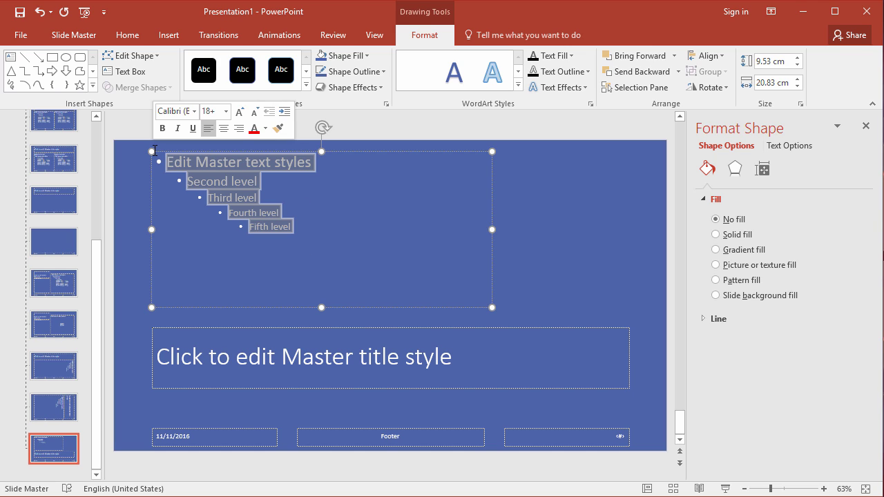
pyautogui.press('Delete')
pyautogui.click(127, 34)
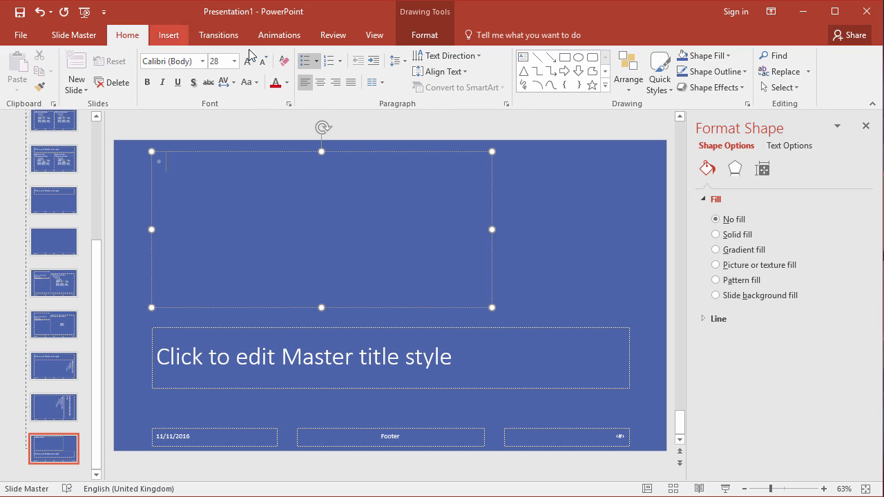
pyautogui.click(304, 61)
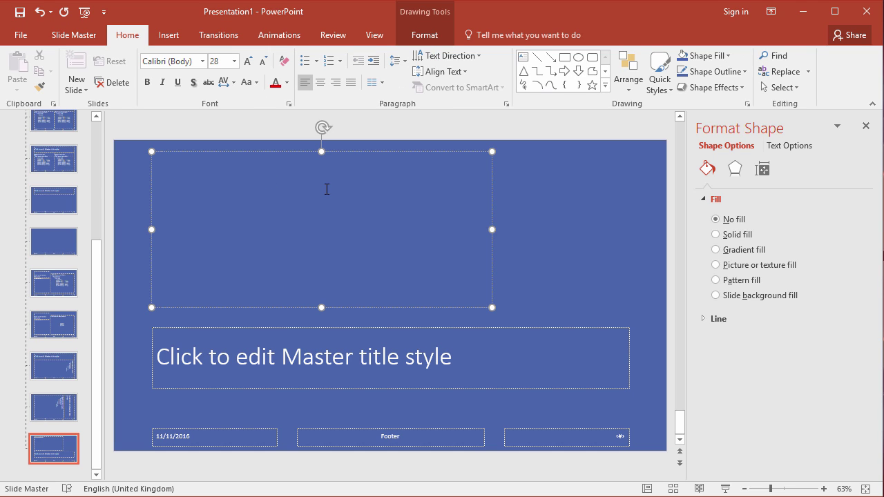
pyautogui.write('##')
pyautogui.click(255, 152)
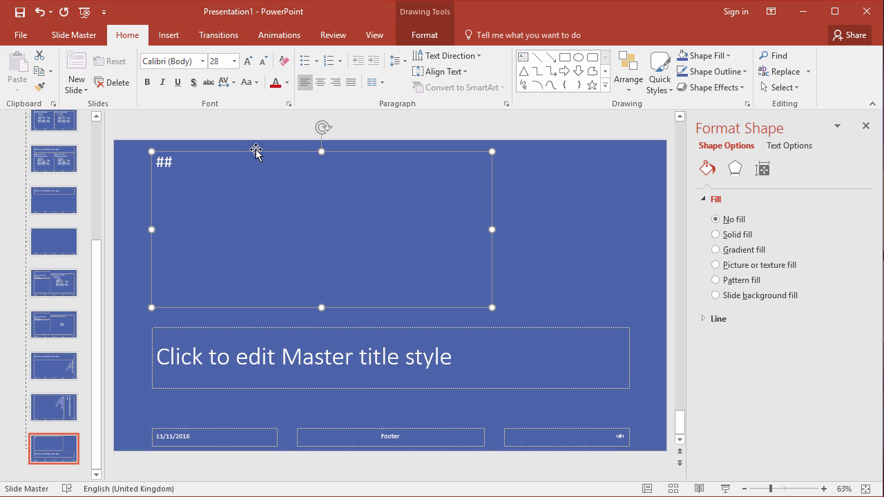
# Enlarge the ## text on the layout to 287 pt
pyautogui.click(248, 61)
pyautogui.click(248, 61)
pyautogui.click(248, 61)
pyautogui.click(248, 61)
pyautogui.click(248, 61)
pyautogui.click(248, 60)
pyautogui.click(248, 61)
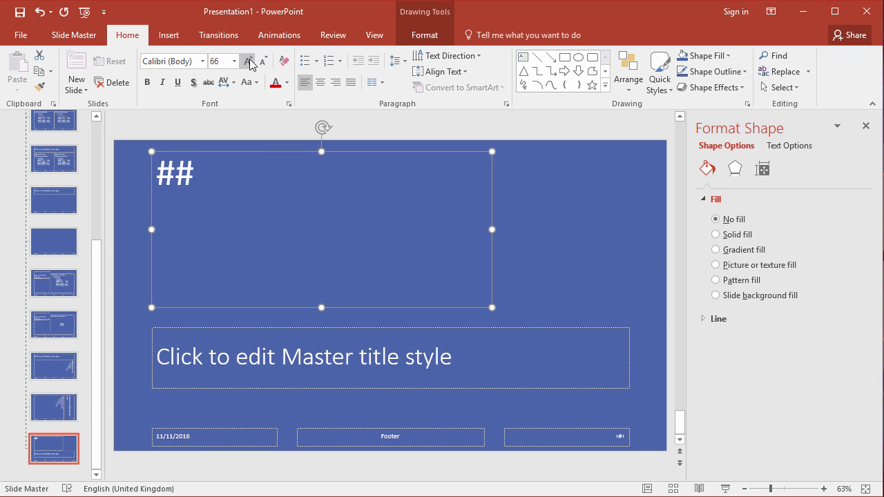
pyautogui.click(248, 60)
pyautogui.click(248, 61)
pyautogui.click(248, 61)
pyautogui.click(248, 60)
pyautogui.click(248, 60)
pyautogui.click(248, 61)
pyautogui.click(248, 61)
pyautogui.click(248, 61)
pyautogui.click(248, 61)
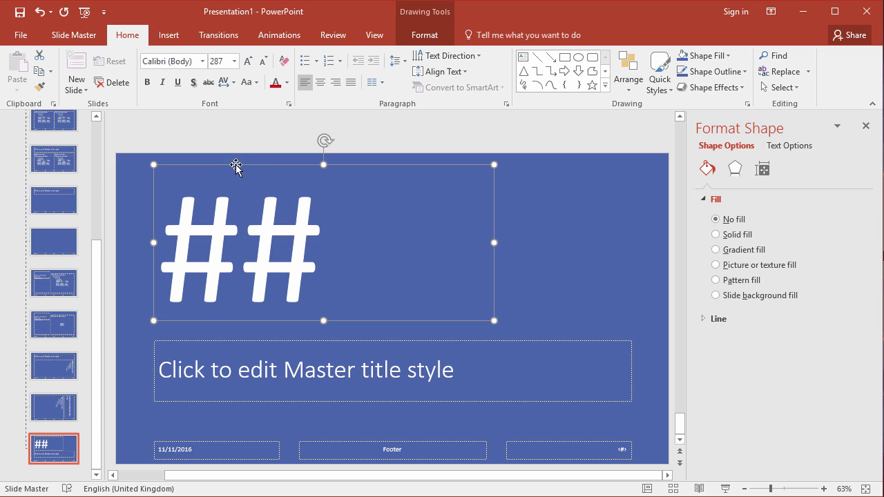
# Make the ## placeholder text bold and light blue, then nudge the title slightly up
pyautogui.click(239, 252)
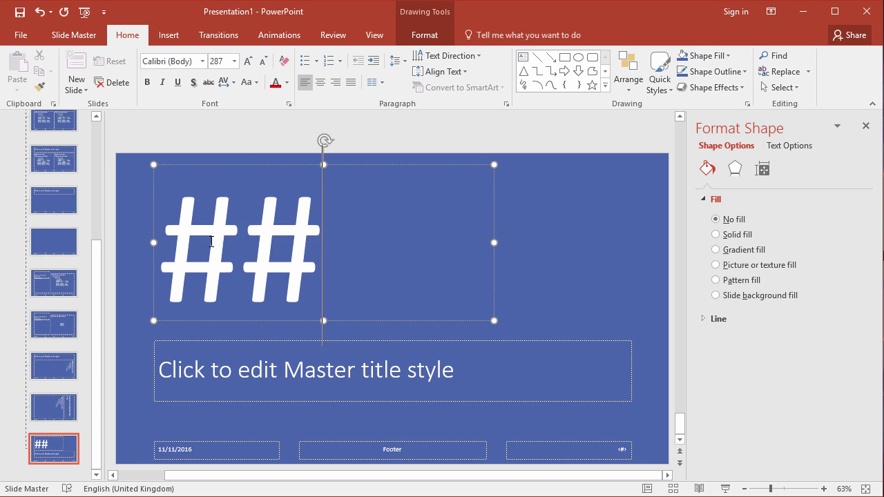
pyautogui.doubleClick(208, 251)
pyautogui.click(359, 207)
pyautogui.click(360, 165)
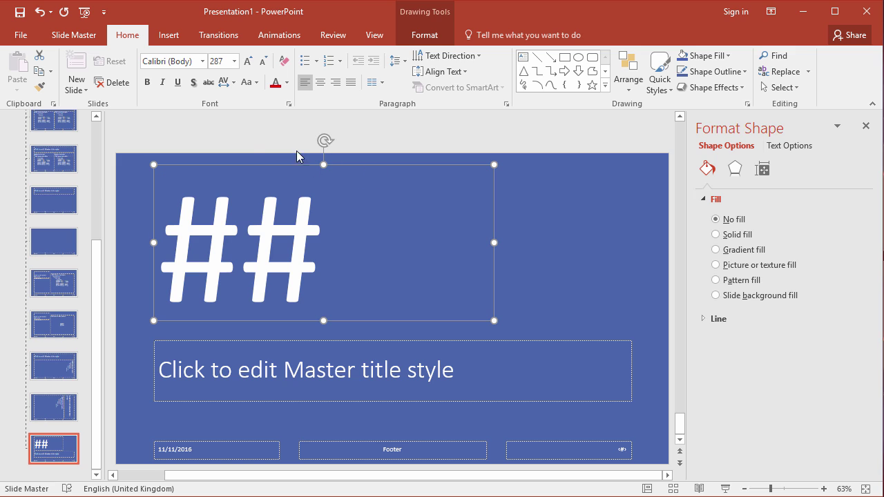
pyautogui.click(147, 82)
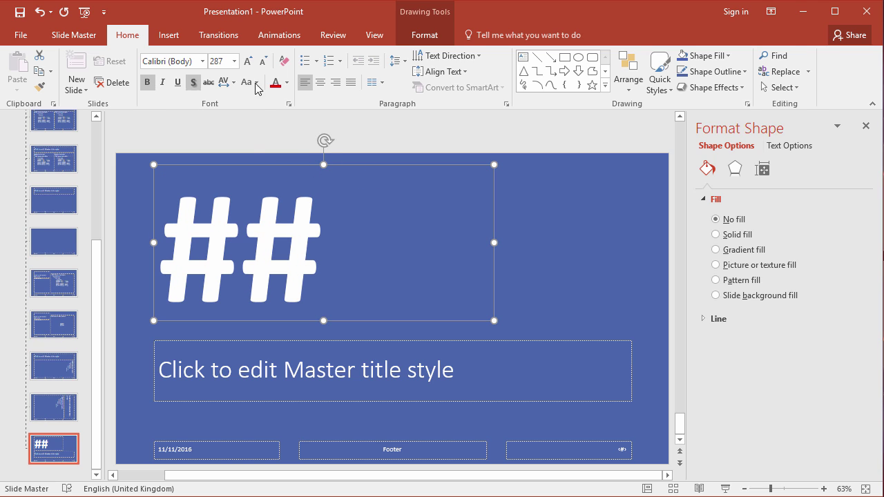
pyautogui.click(289, 83)
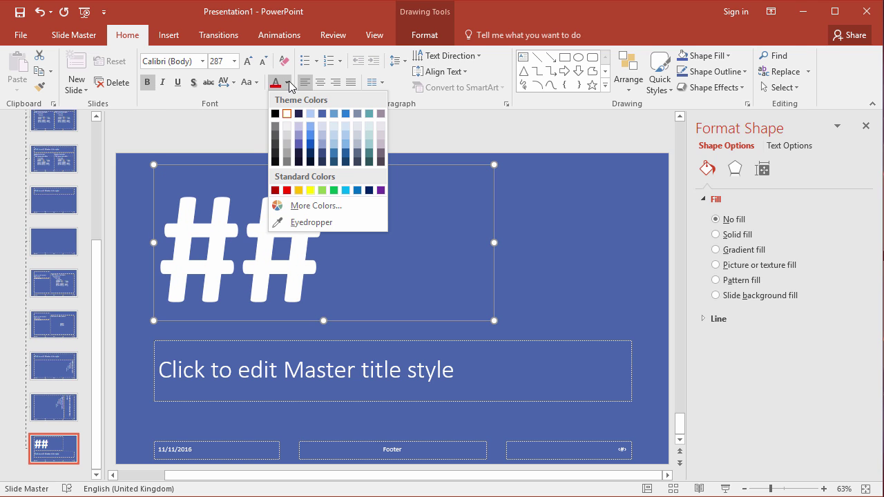
pyautogui.click(311, 115)
pyautogui.click(338, 332)
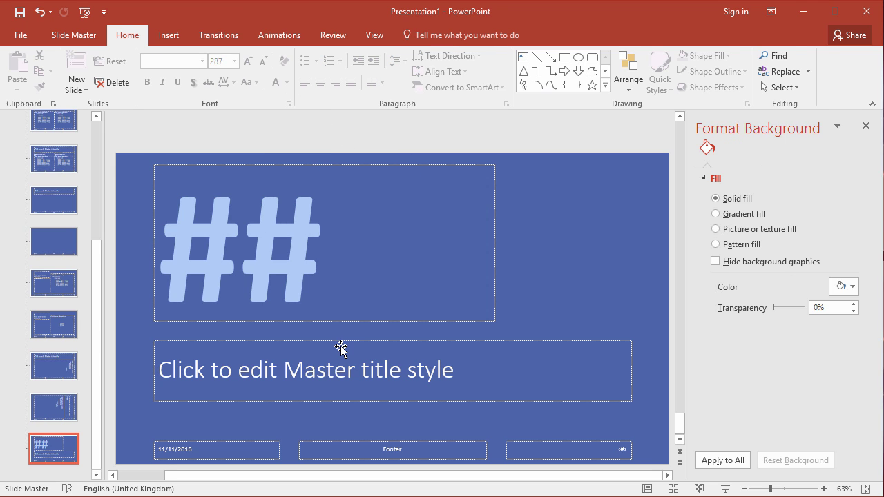
pyautogui.moveTo(339, 343)
pyautogui.mouseDown()
pyautogui.moveTo(345, 324)
pyautogui.moveTo(340, 331)
pyautogui.mouseUp()
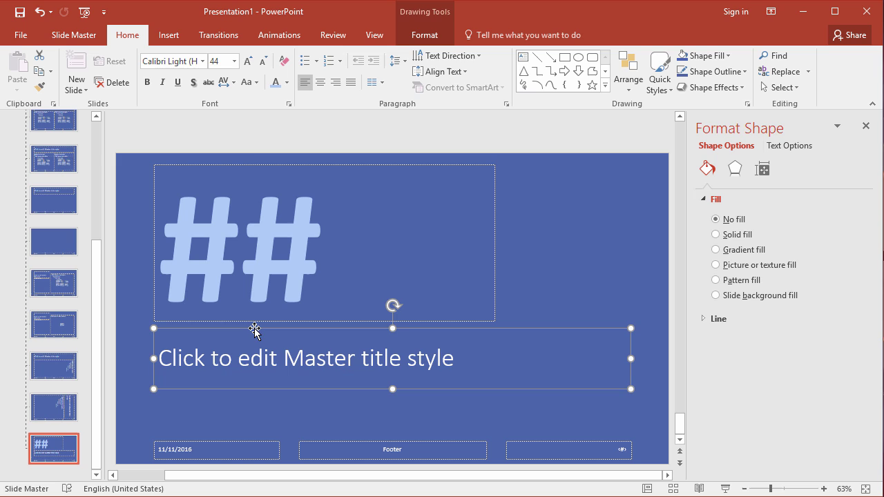
# Shrink the layout title to 32 pt and align its text to the top
pyautogui.click(264, 61)
pyautogui.click(265, 61)
pyautogui.click(266, 61)
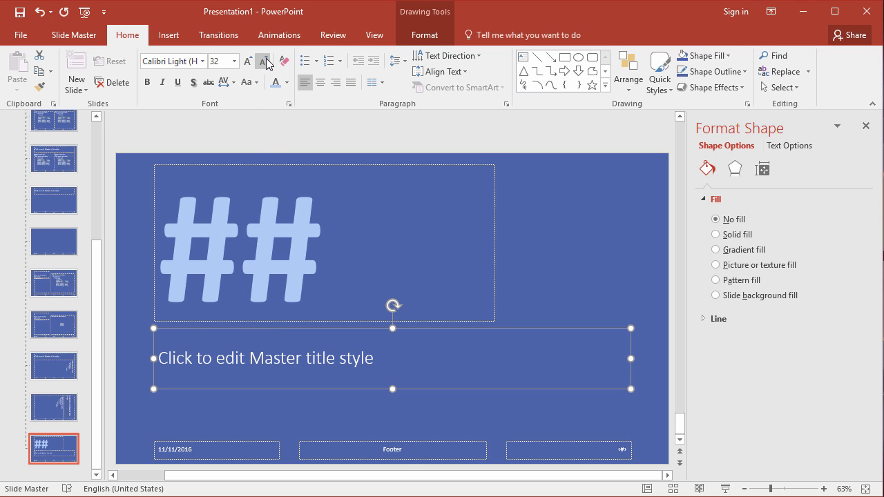
pyautogui.click(464, 73)
pyautogui.click(467, 102)
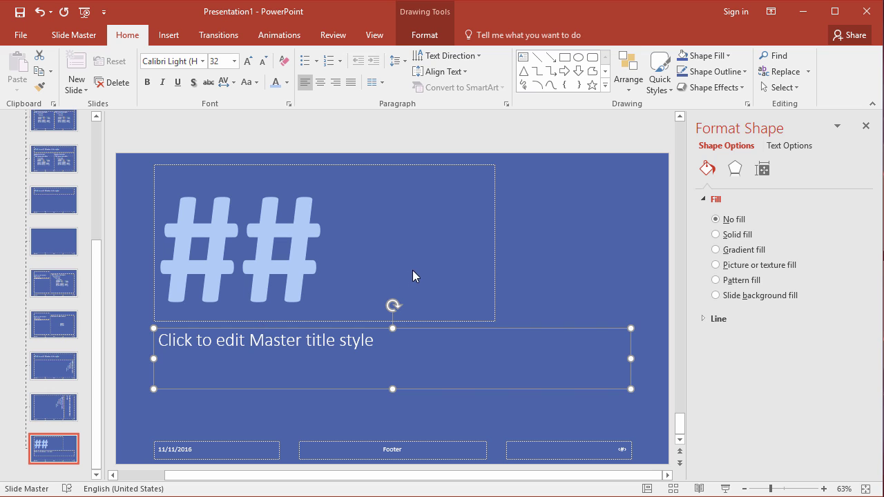
# Widen the ## placeholder by dragging its right edge outward
pyautogui.click(489, 246)
pyautogui.click(492, 245)
pyautogui.moveTo(496, 245); pyautogui.dragTo(555, 245)
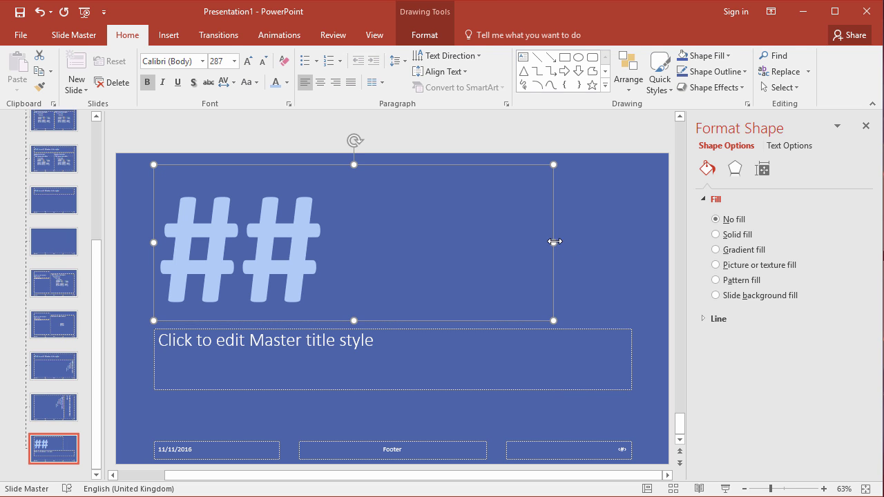
pyautogui.click(563, 325)
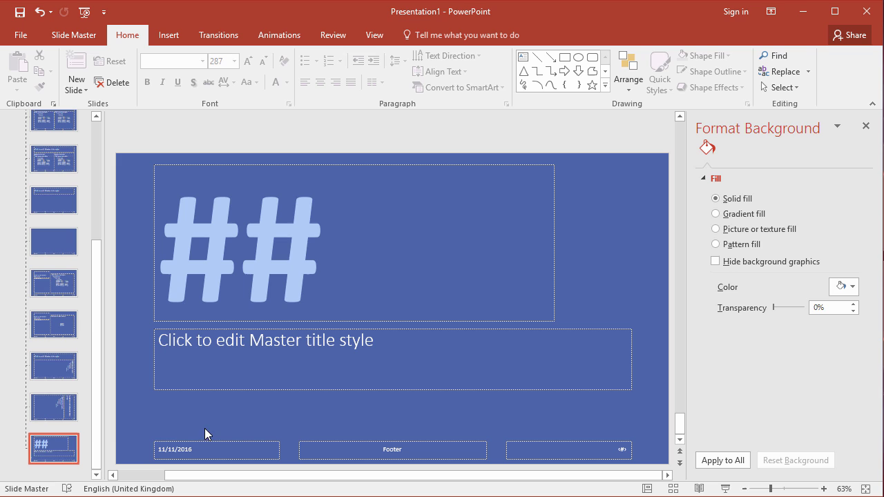
# Rename the last custom layout to 'Big Number' and close Master View
pyautogui.rightClick(70, 441)
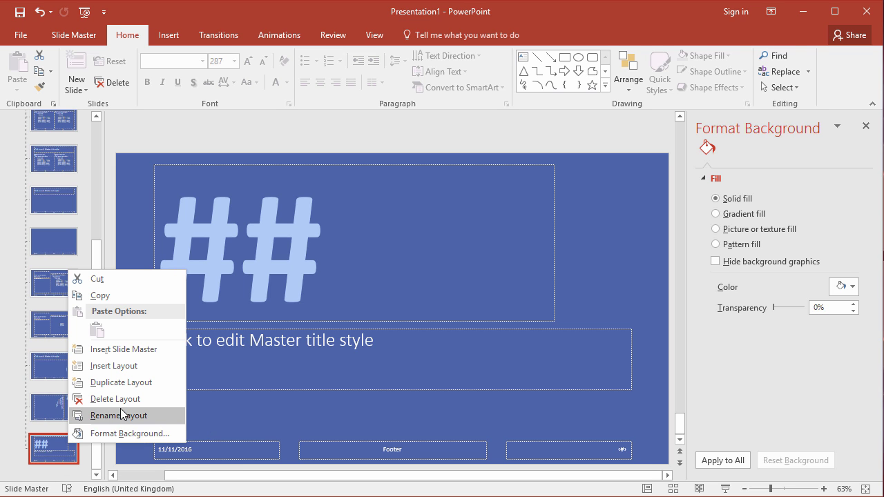
pyautogui.click(119, 415)
pyautogui.write('Big Number')
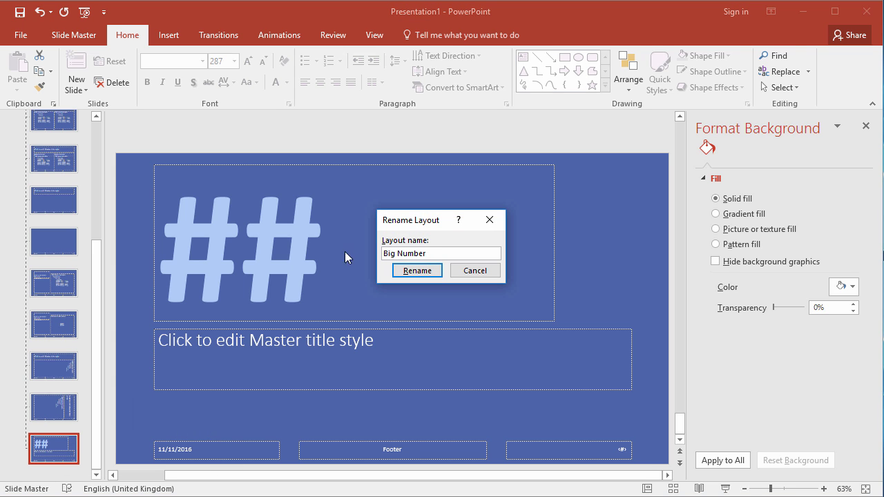
pyautogui.click(417, 270)
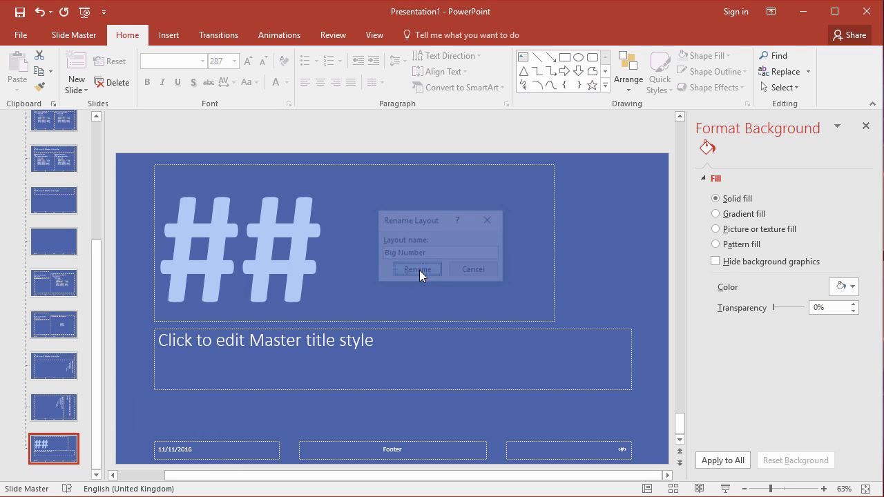
pyautogui.click(74, 35)
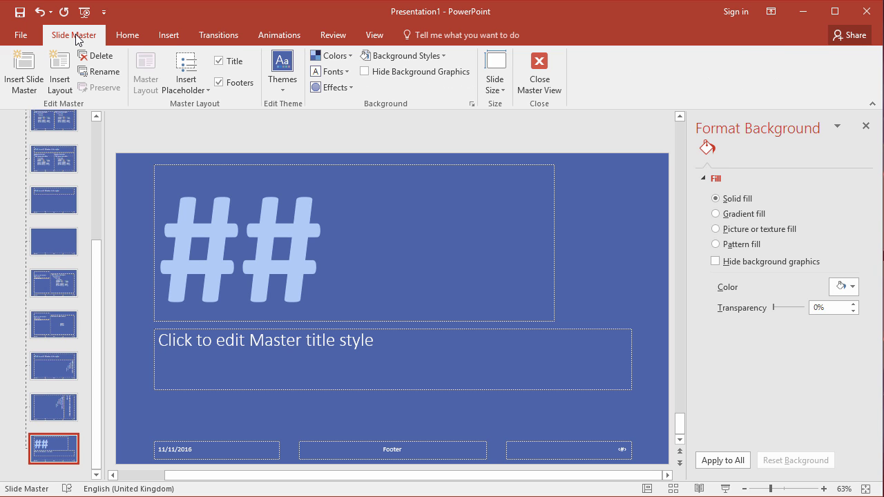
pyautogui.click(538, 75)
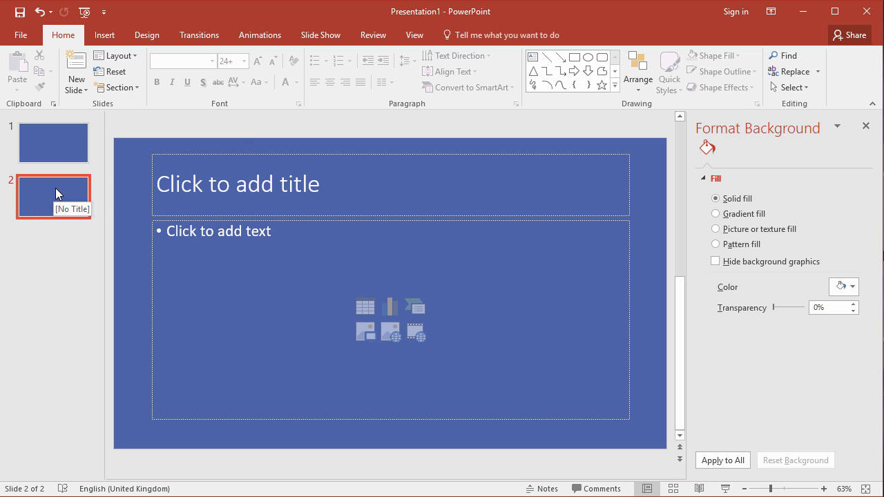
# Add a new Big Number slide and switch slide 2 to the Big Number layout
pyautogui.click(76, 88)
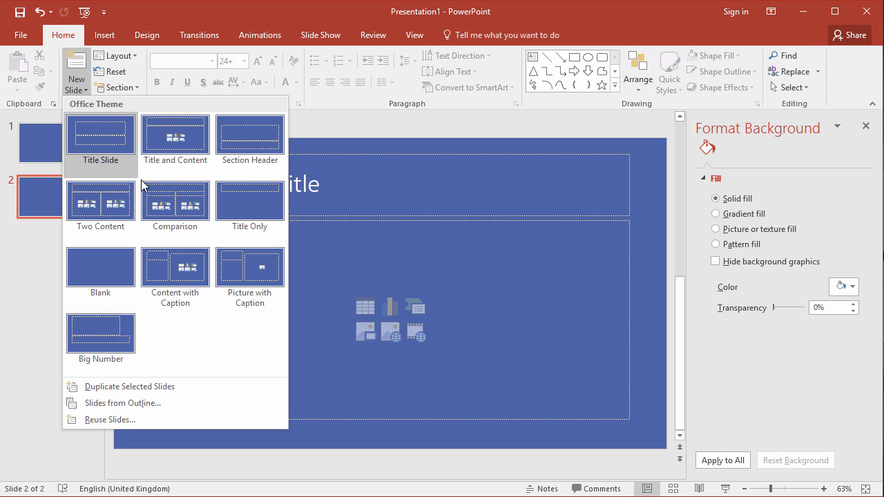
pyautogui.click(105, 335)
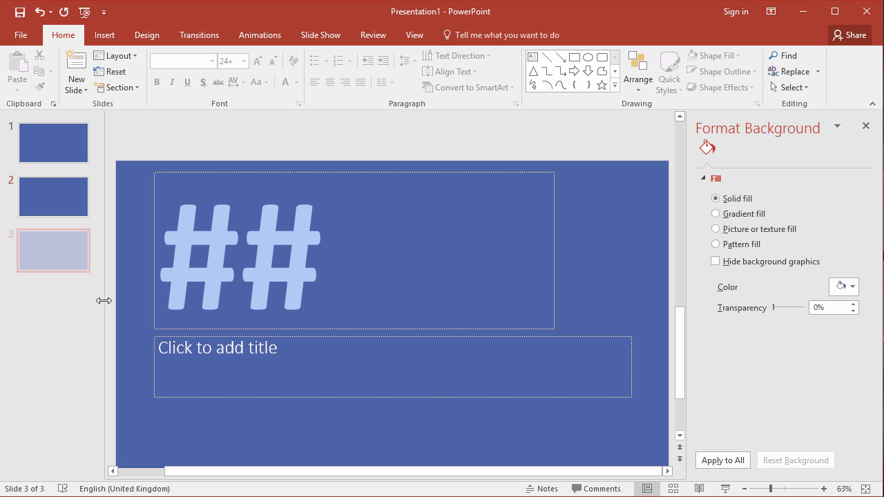
pyautogui.click(67, 183)
pyautogui.click(125, 56)
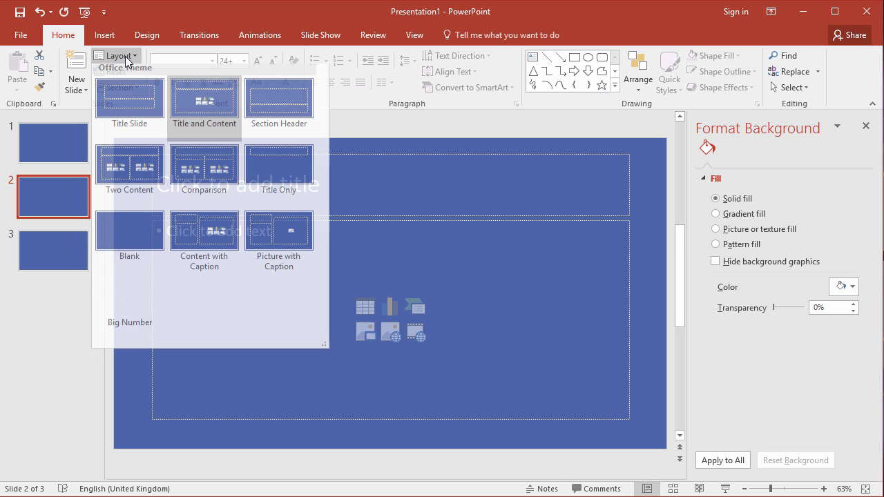
pyautogui.click(132, 303)
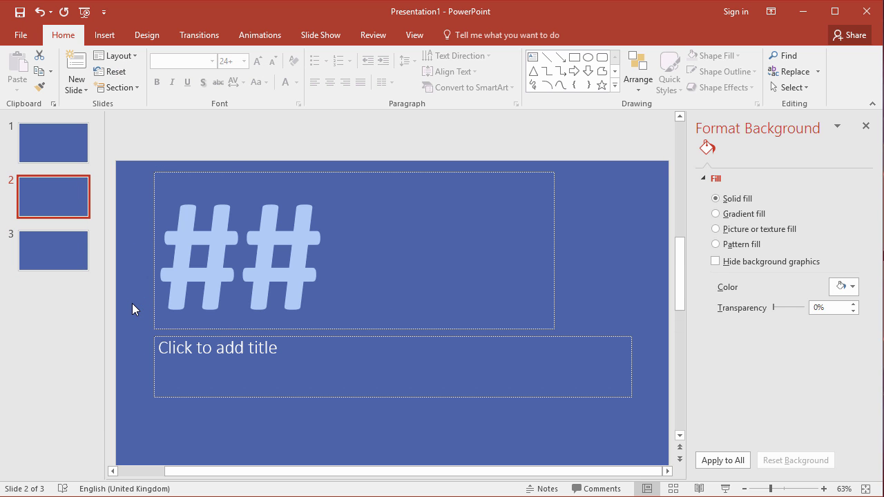
# Fill slide 2 with '99%' and the caption 'Of slides look awful'
pyautogui.click(253, 226)
pyautogui.write('99')
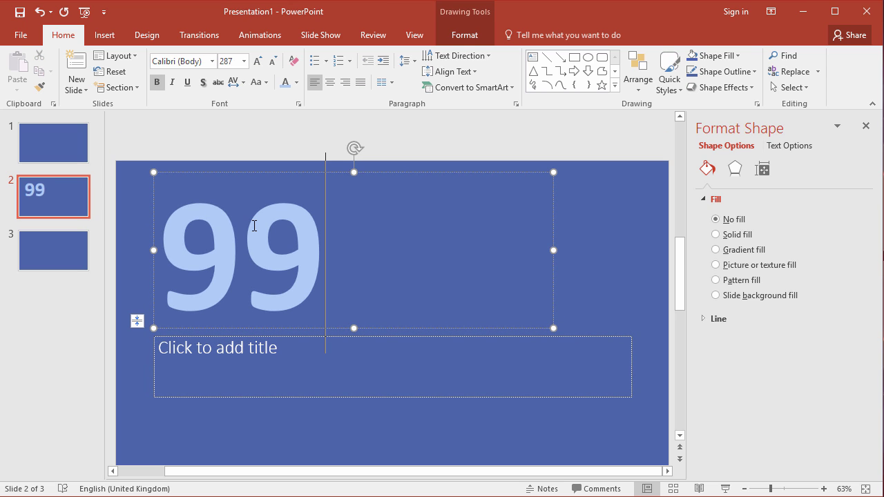
pyautogui.write('%')
pyautogui.click(298, 355)
pyautogui.write('Of')
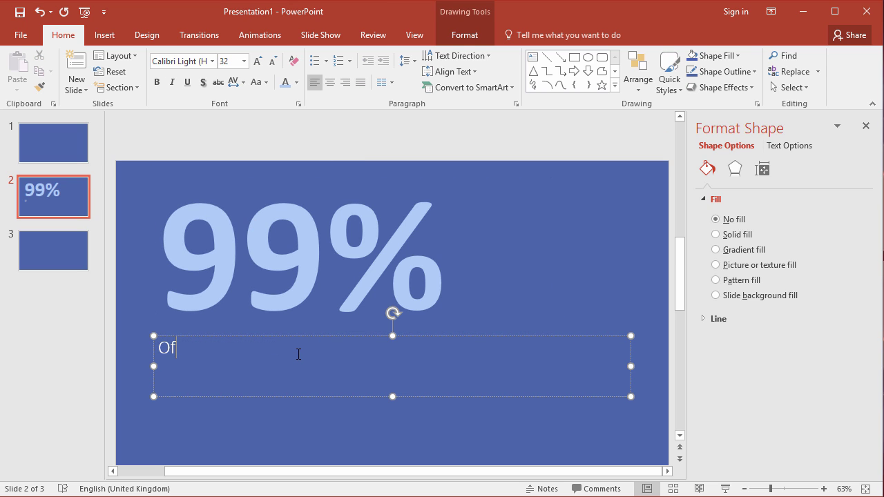
pyautogui.write(' slides look awful')
pyautogui.click(235, 433)
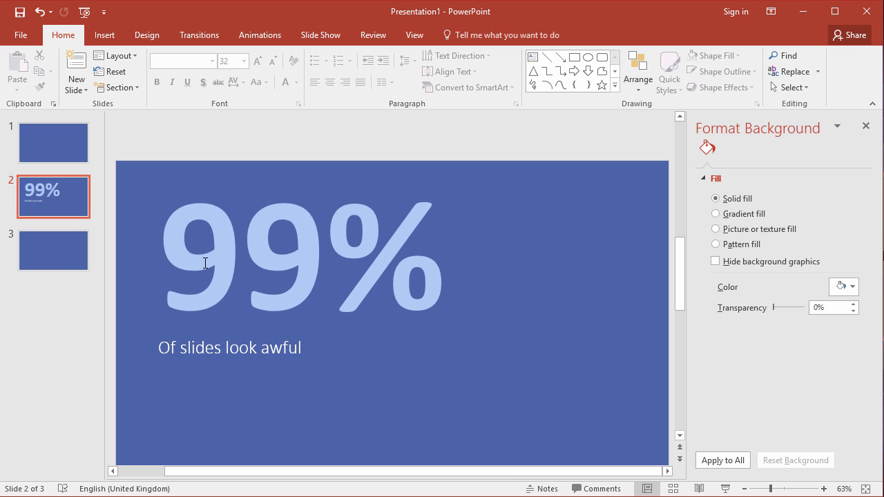
# Add a slide after slide 3 with the text 'Points per slide makes your presentation rock'
pyautogui.rightClick(75, 245)
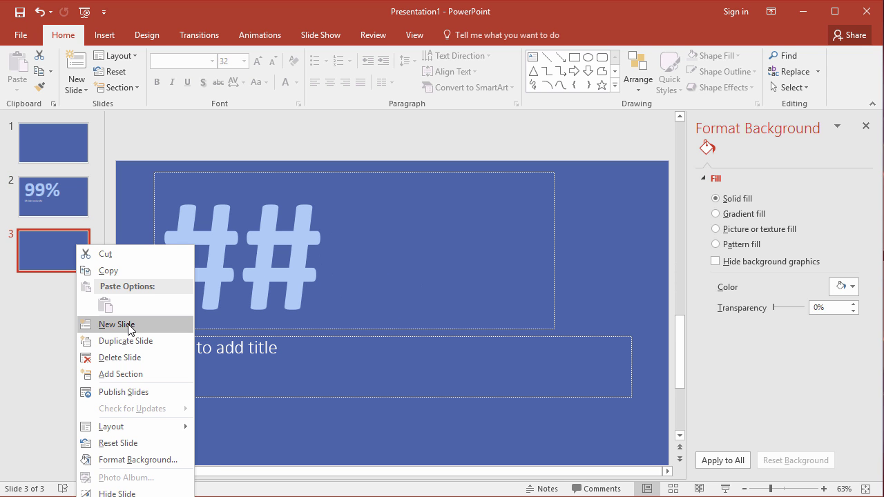
pyautogui.click(128, 330)
pyautogui.click(202, 272)
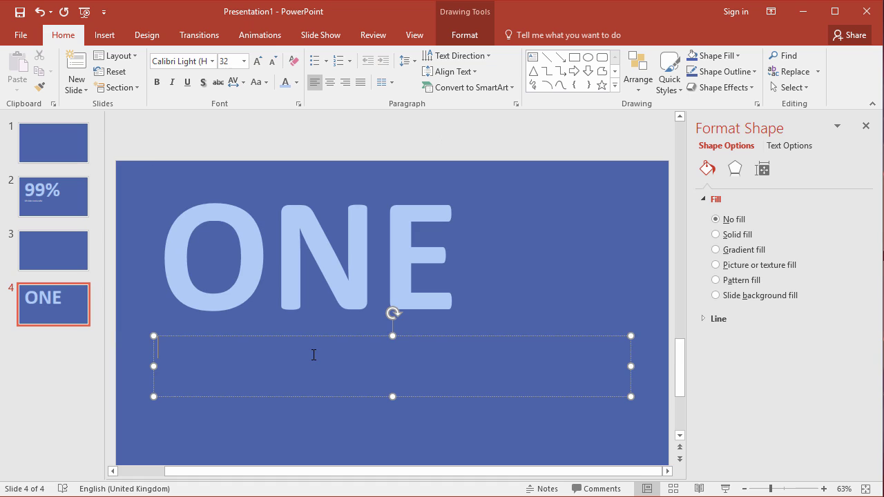
pyautogui.write('Points per slide makes your presentation rock')
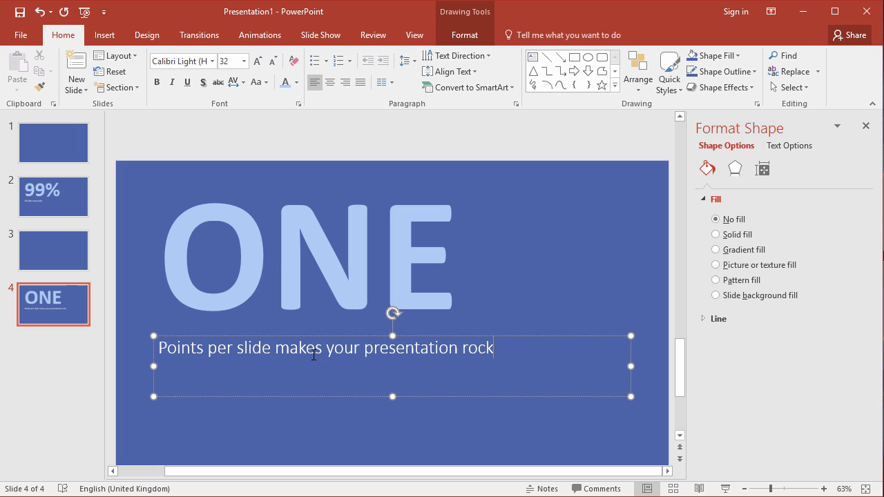
pyautogui.click(115, 415)
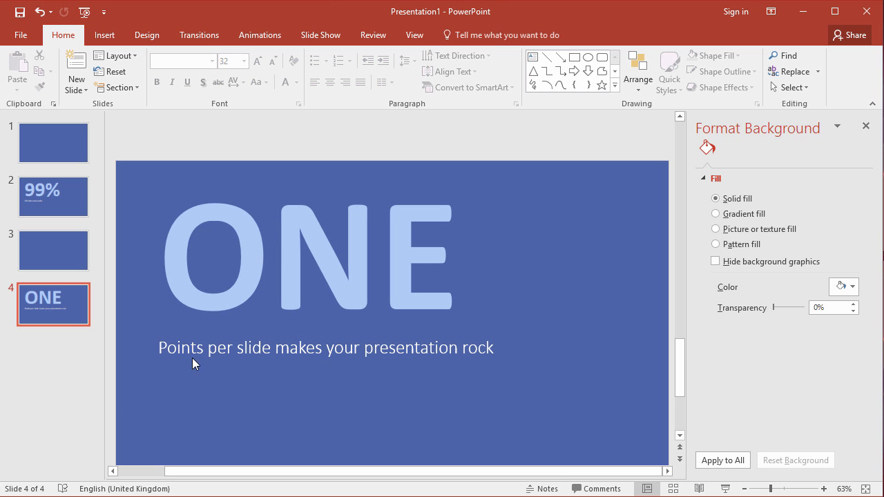
# Zoom out, then delete slides 2 through 4
pyautogui.click(744, 488)
pyautogui.click(744, 489)
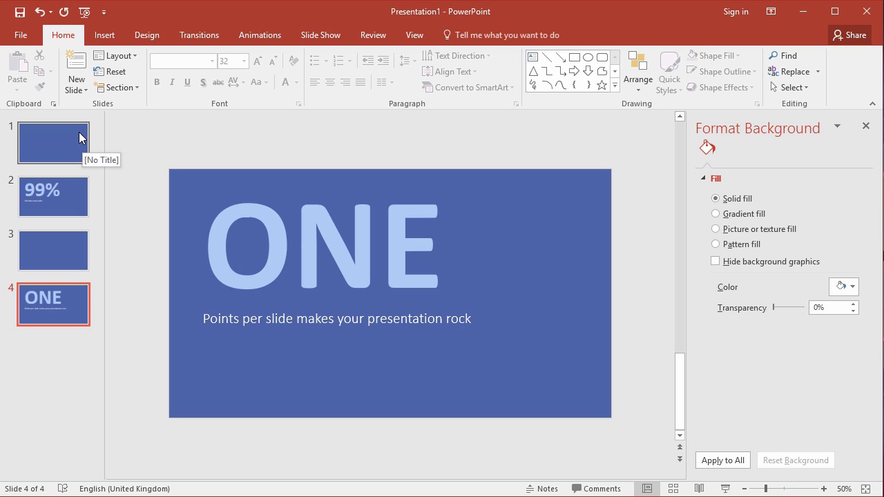
pyautogui.click(81, 188)
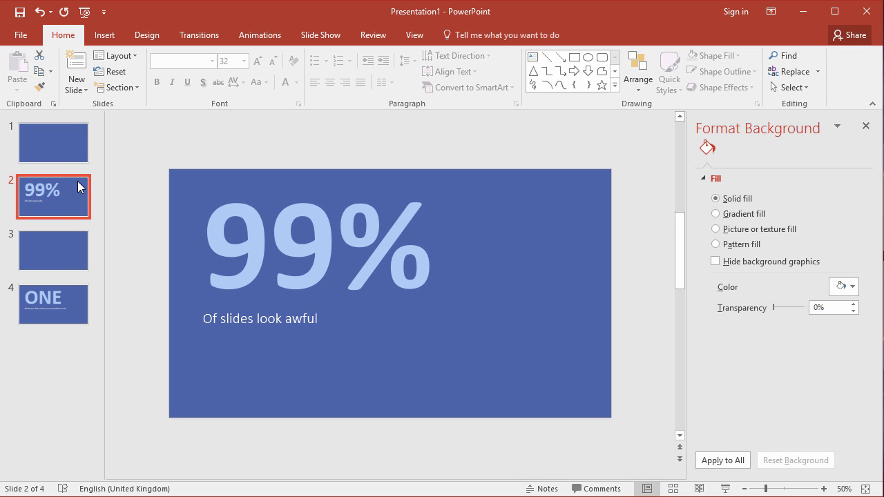
pyautogui.keyDown('shift'); pyautogui.click(82, 304); pyautogui.keyUp('shift')
pyautogui.press('Delete')
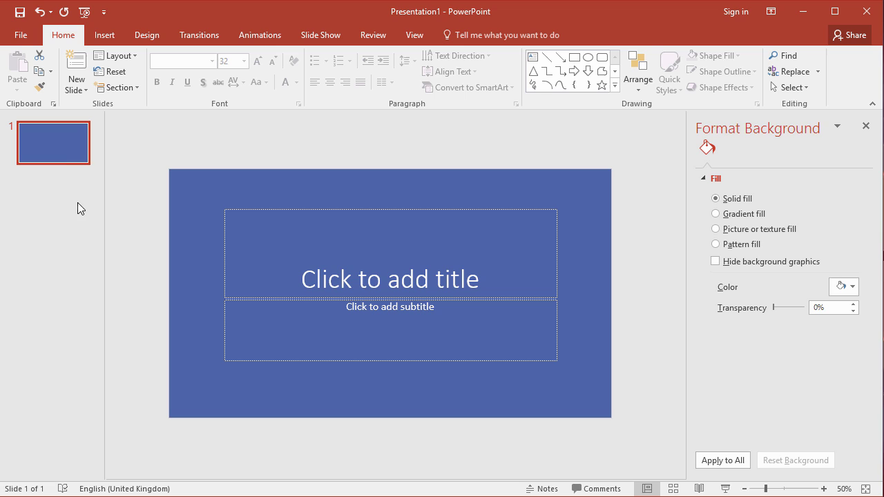
# Save As 'My New Template' with type PowerPoint Template (*.potx)
pyautogui.click(29, 37)
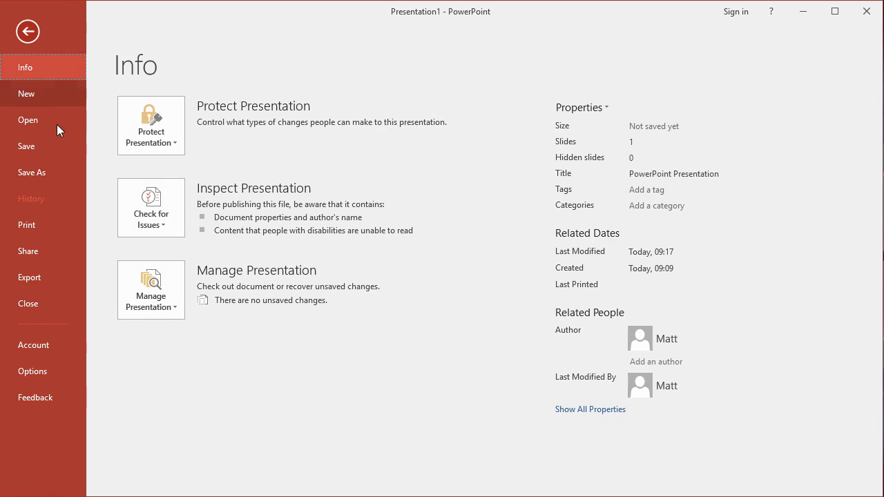
pyautogui.click(66, 172)
pyautogui.click(413, 143)
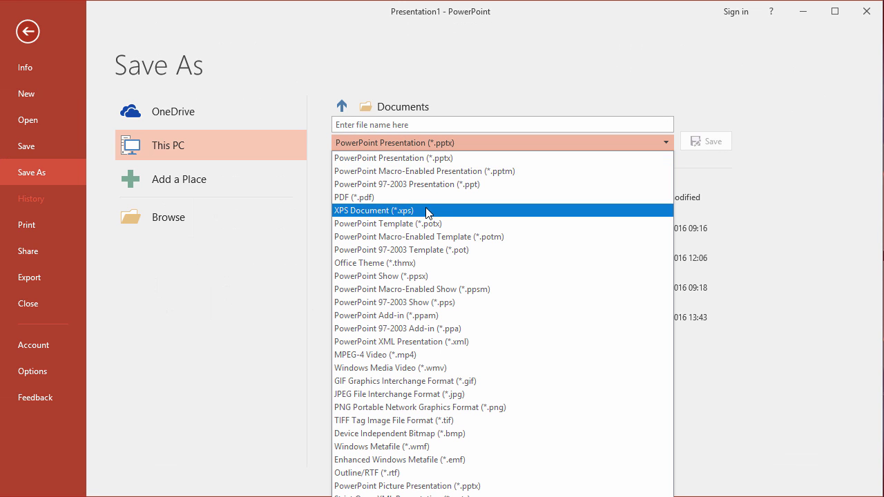
pyautogui.click(494, 224)
pyautogui.click(531, 121)
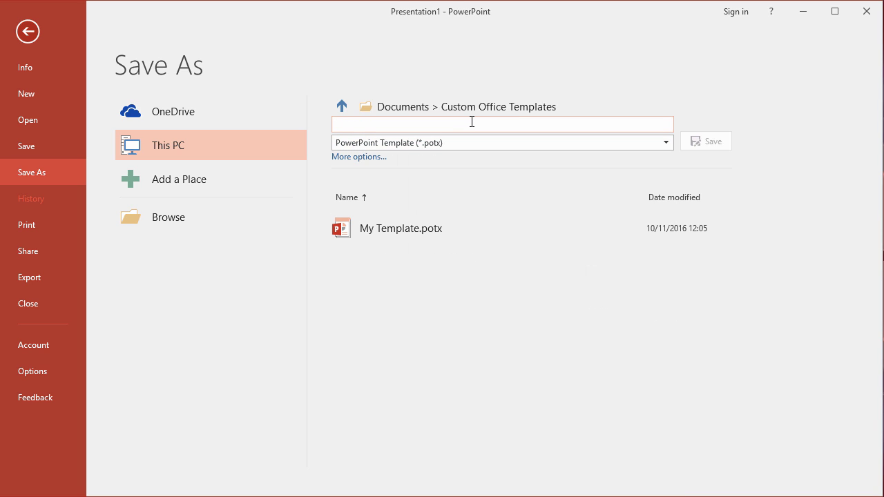
pyautogui.write('My New Template')
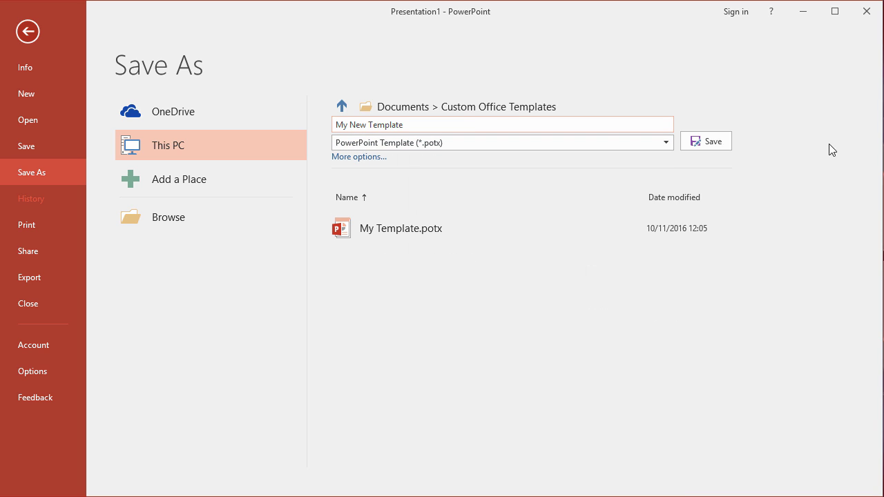
pyautogui.click(714, 141)
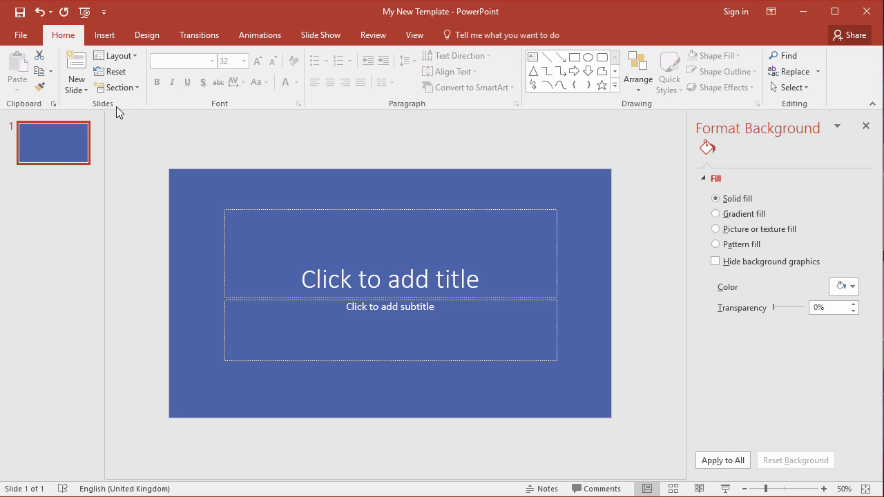
# Create a presentation from the personal template My New Template and show its first slide's Layout options
pyautogui.click(23, 35)
pyautogui.click(58, 98)
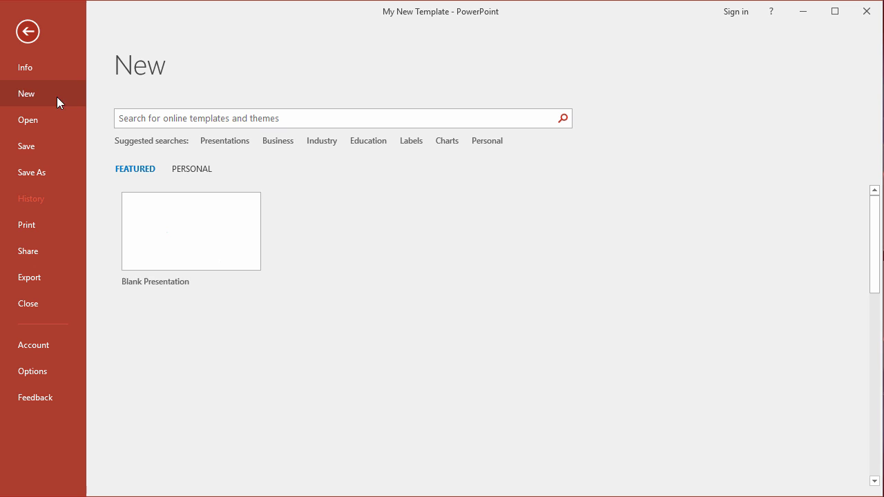
pyautogui.click(194, 170)
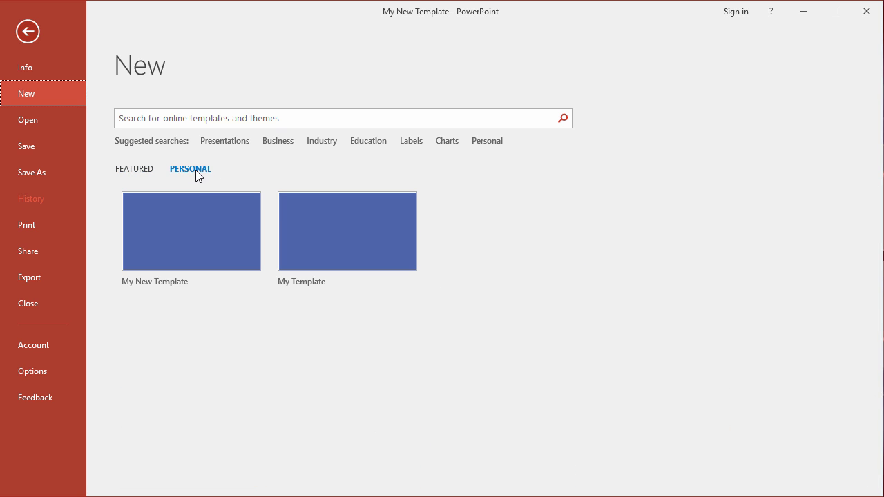
pyautogui.click(195, 240)
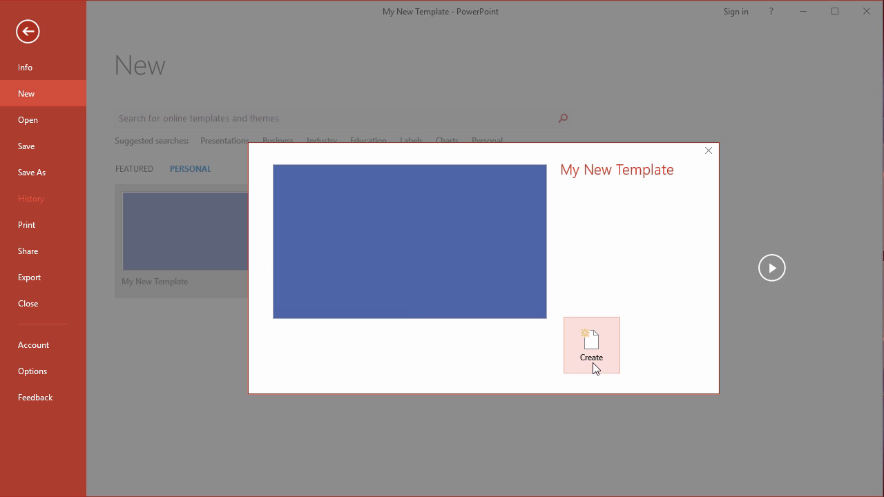
pyautogui.click(594, 368)
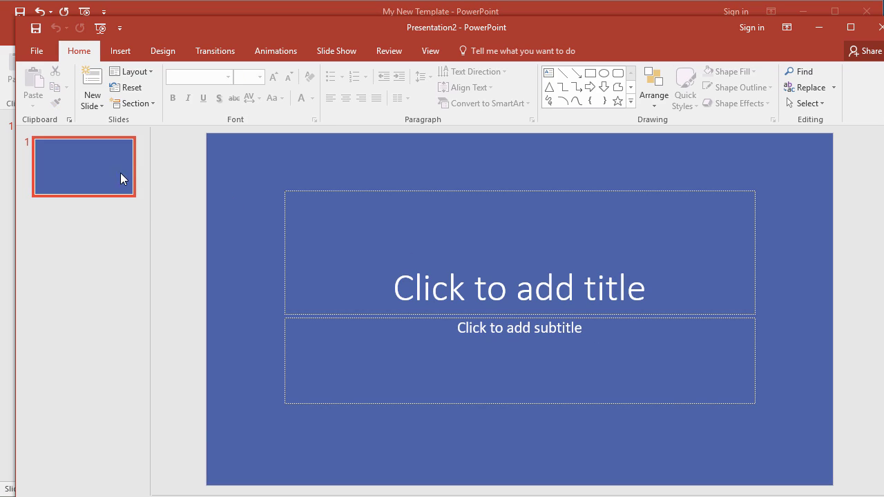
pyautogui.rightClick(120, 174)
pyautogui.moveTo(206, 356)
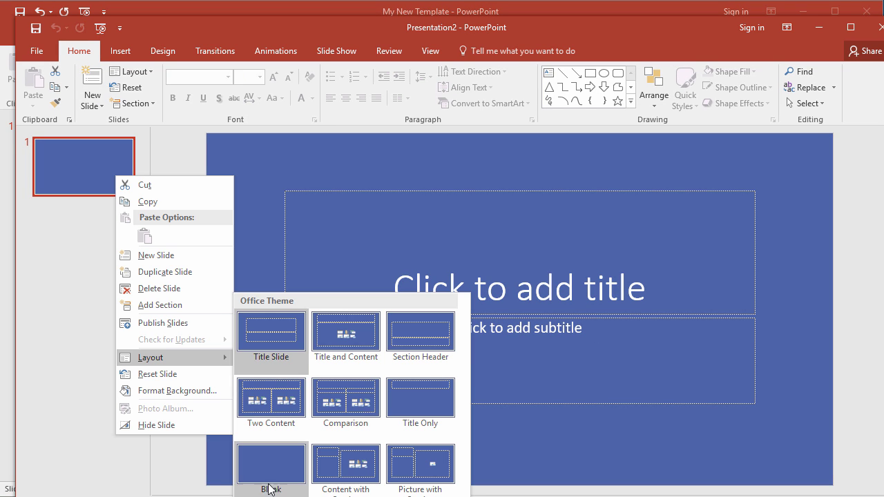